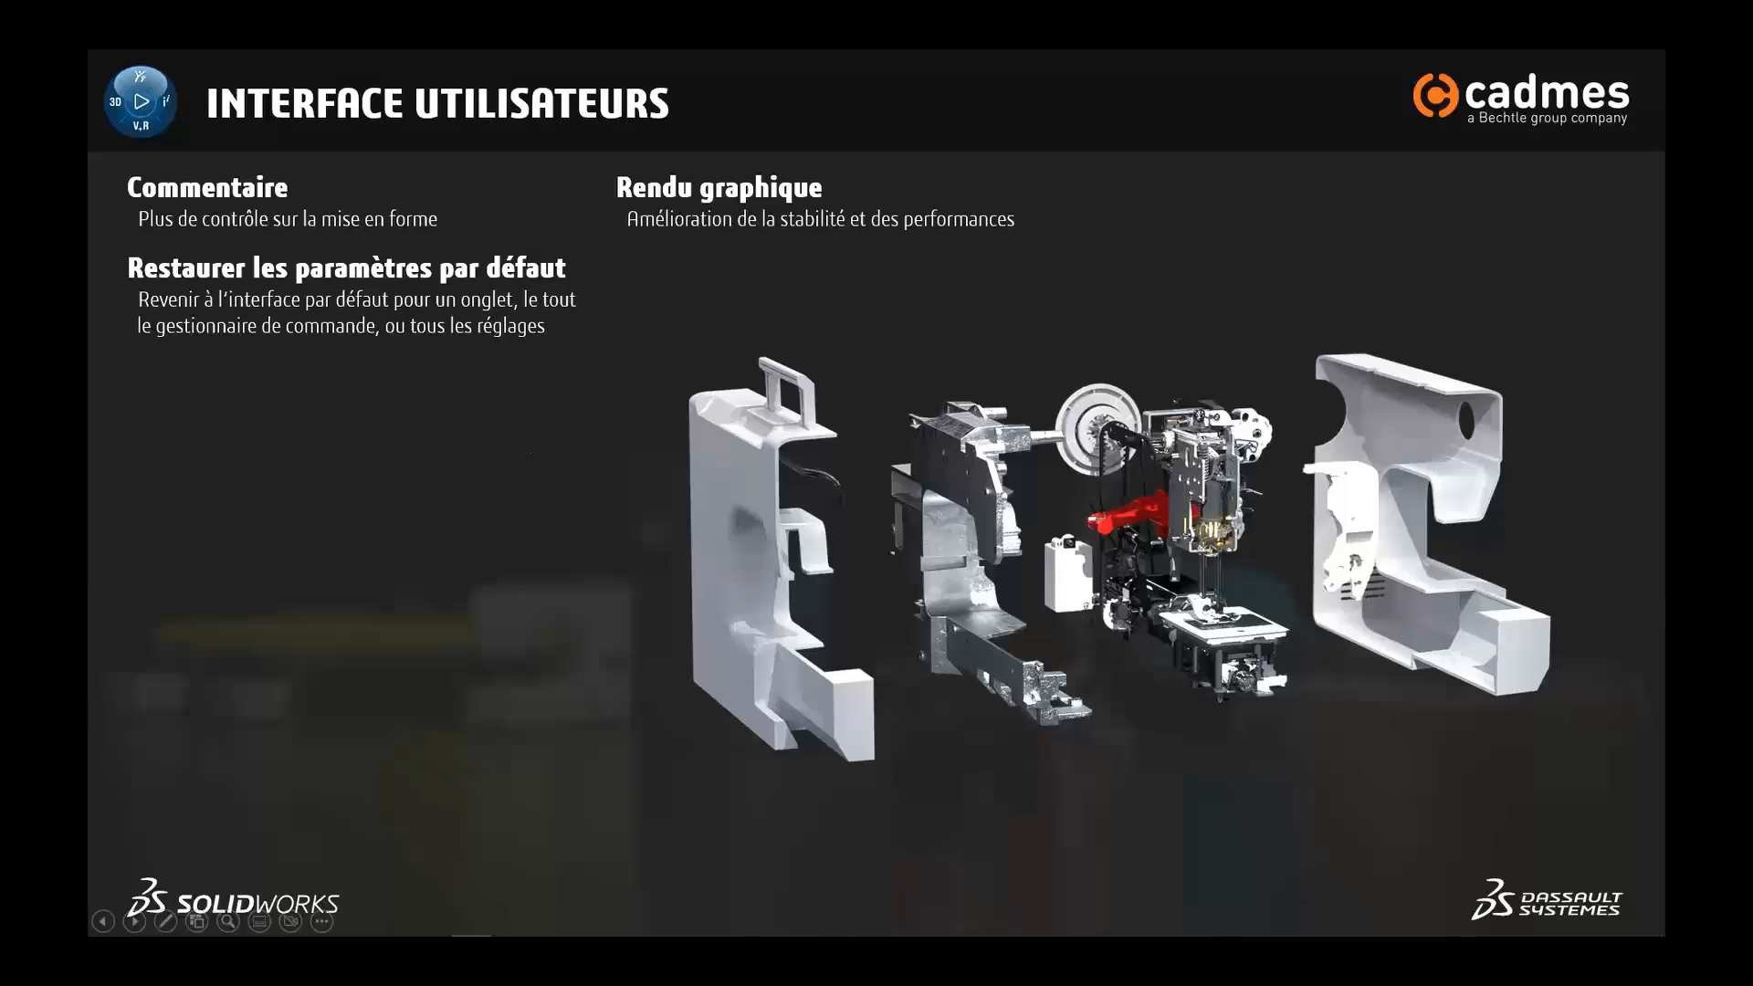
- Switch from the slideshow to the 0421-0201.SLDPRT part in SOLIDWORKS
mouse_move(471, 935)
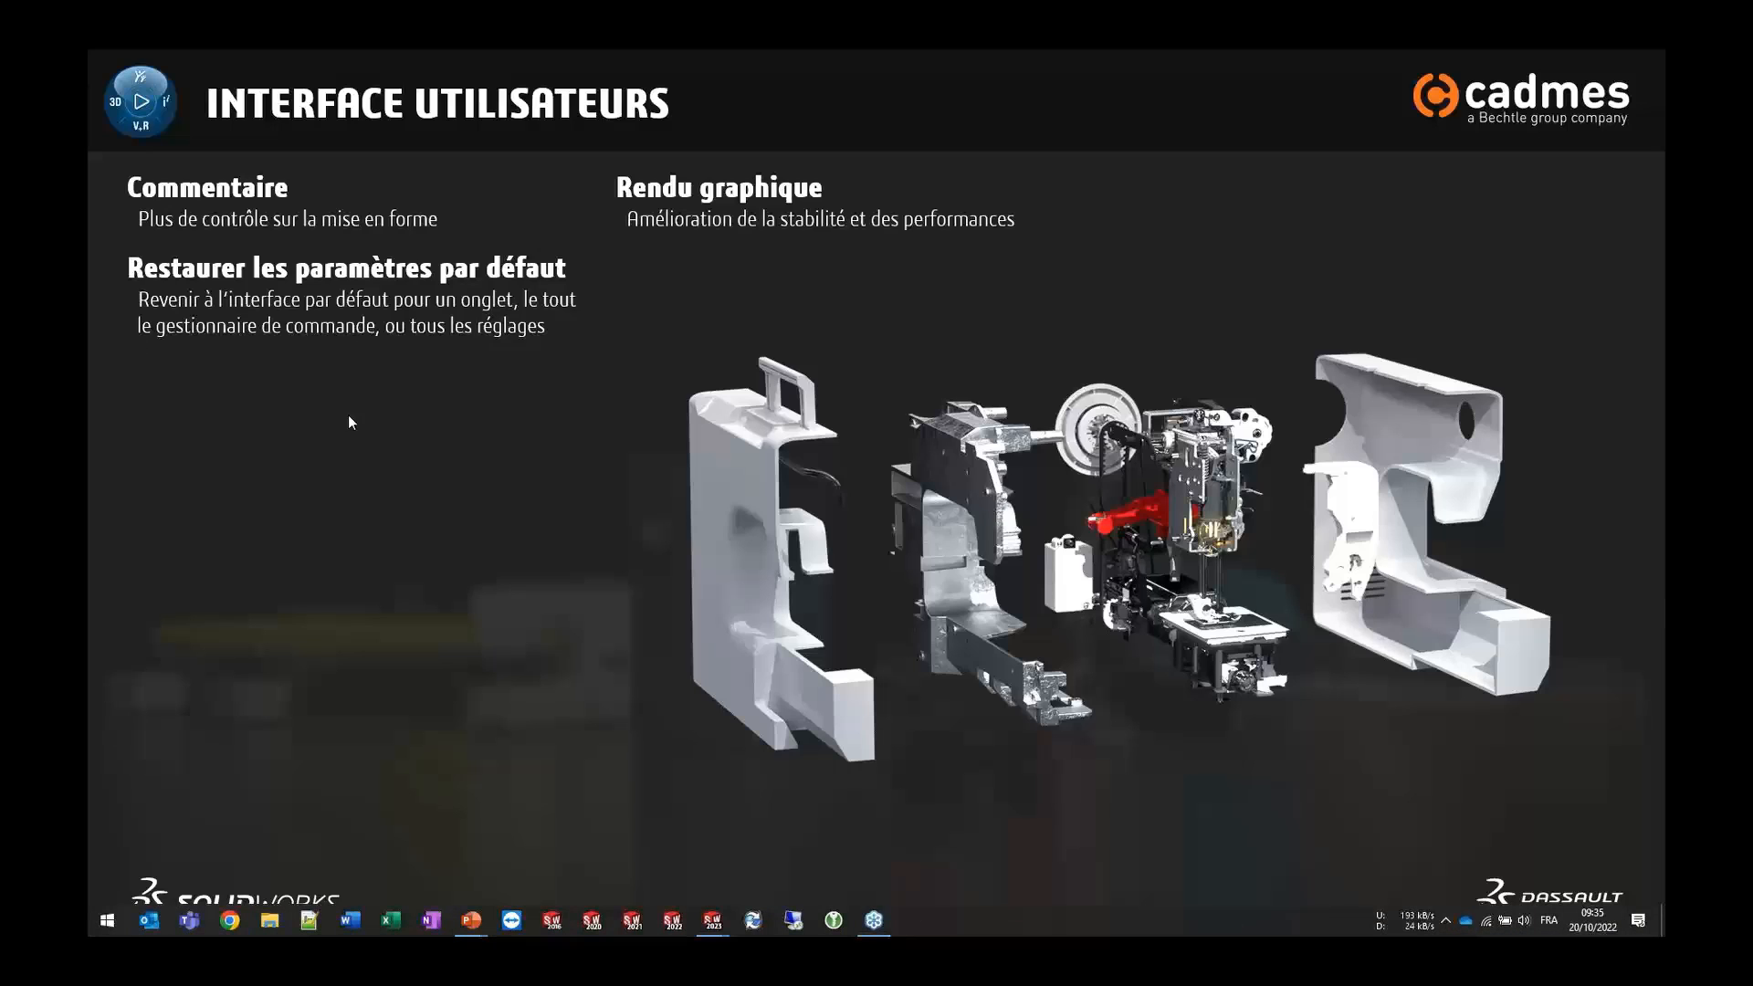
mouse_move(714, 923)
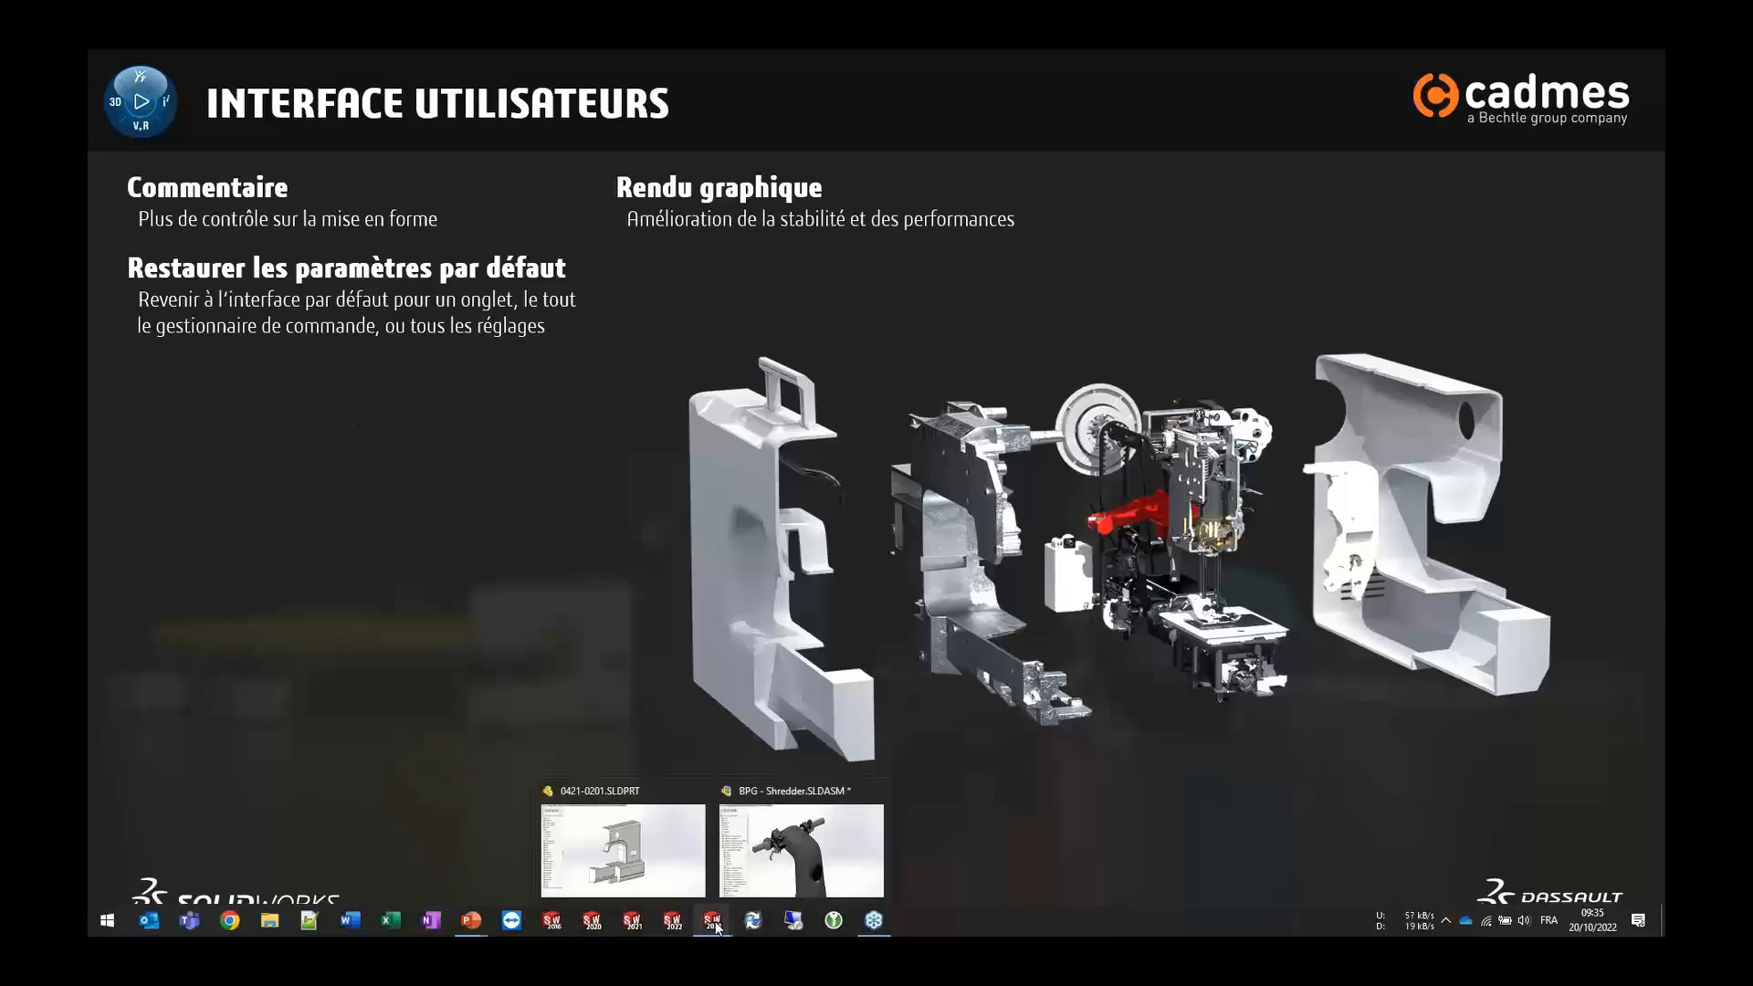
left_click(631, 833)
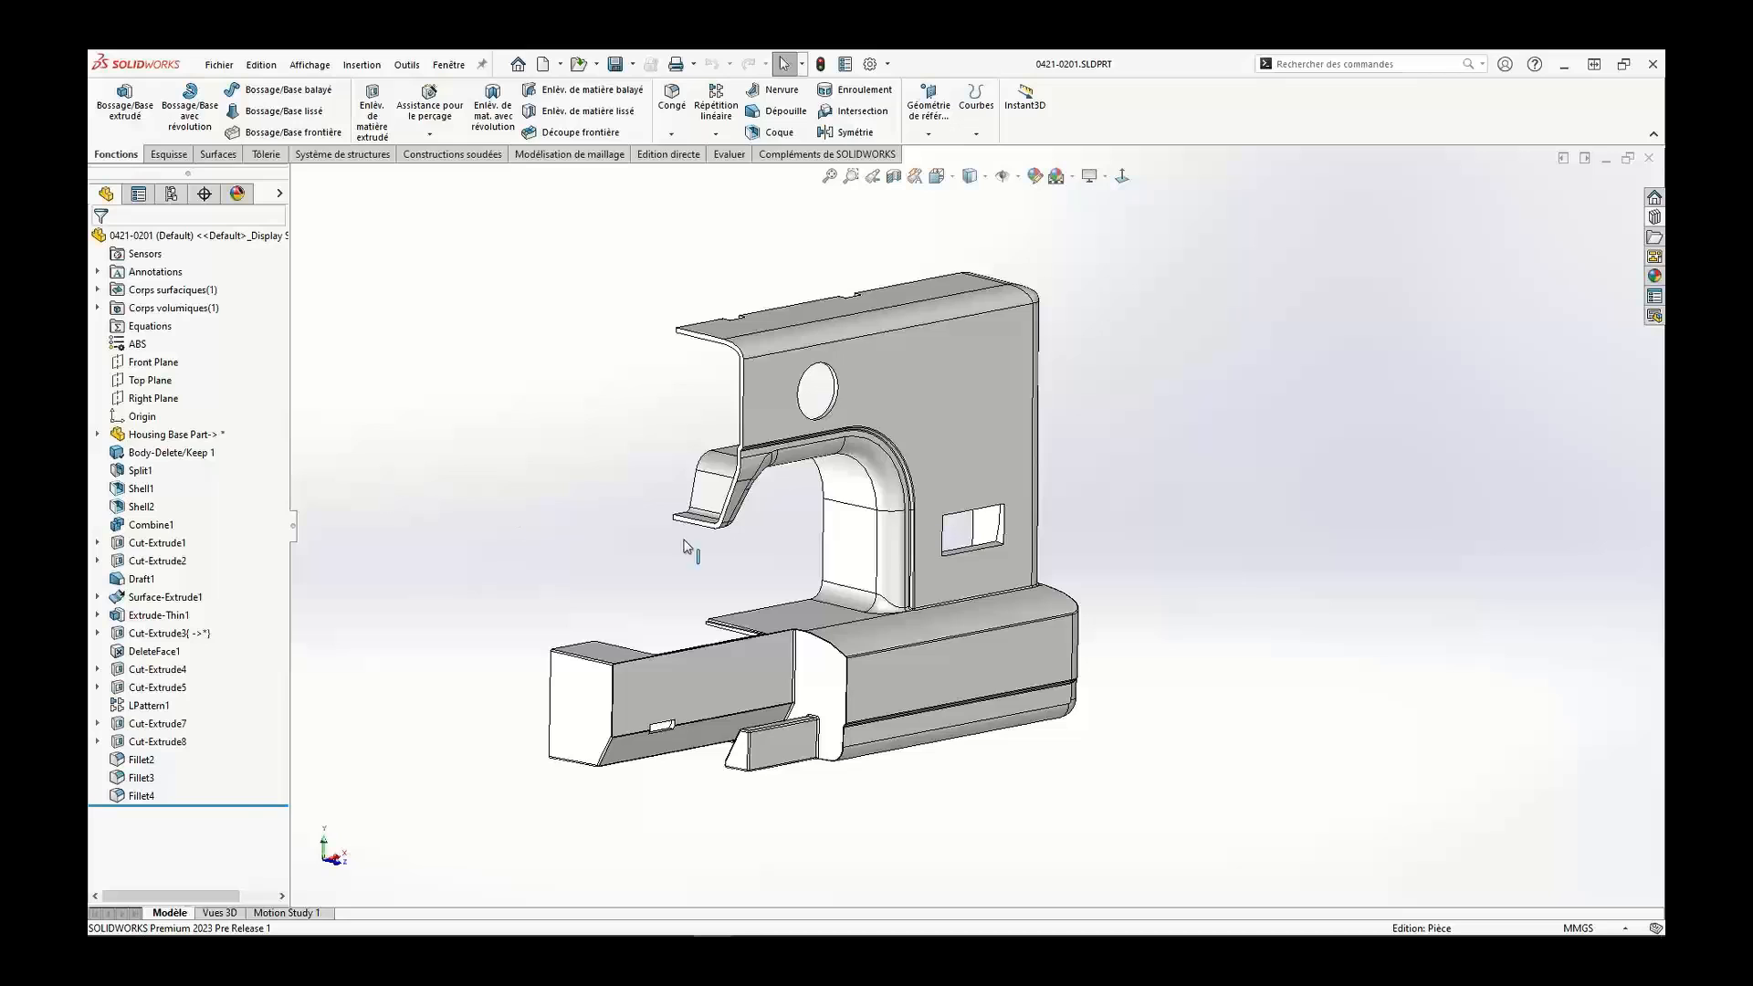
- Add the comment "Ajouter autocollant" to the Housing Base Part feature from the arch's inner vertical face, with "autocollant" in bold
middle_click_drag(685, 548, 904, 555)
scroll(904, 555, "up", 2)
scroll(904, 555, "up", 2)
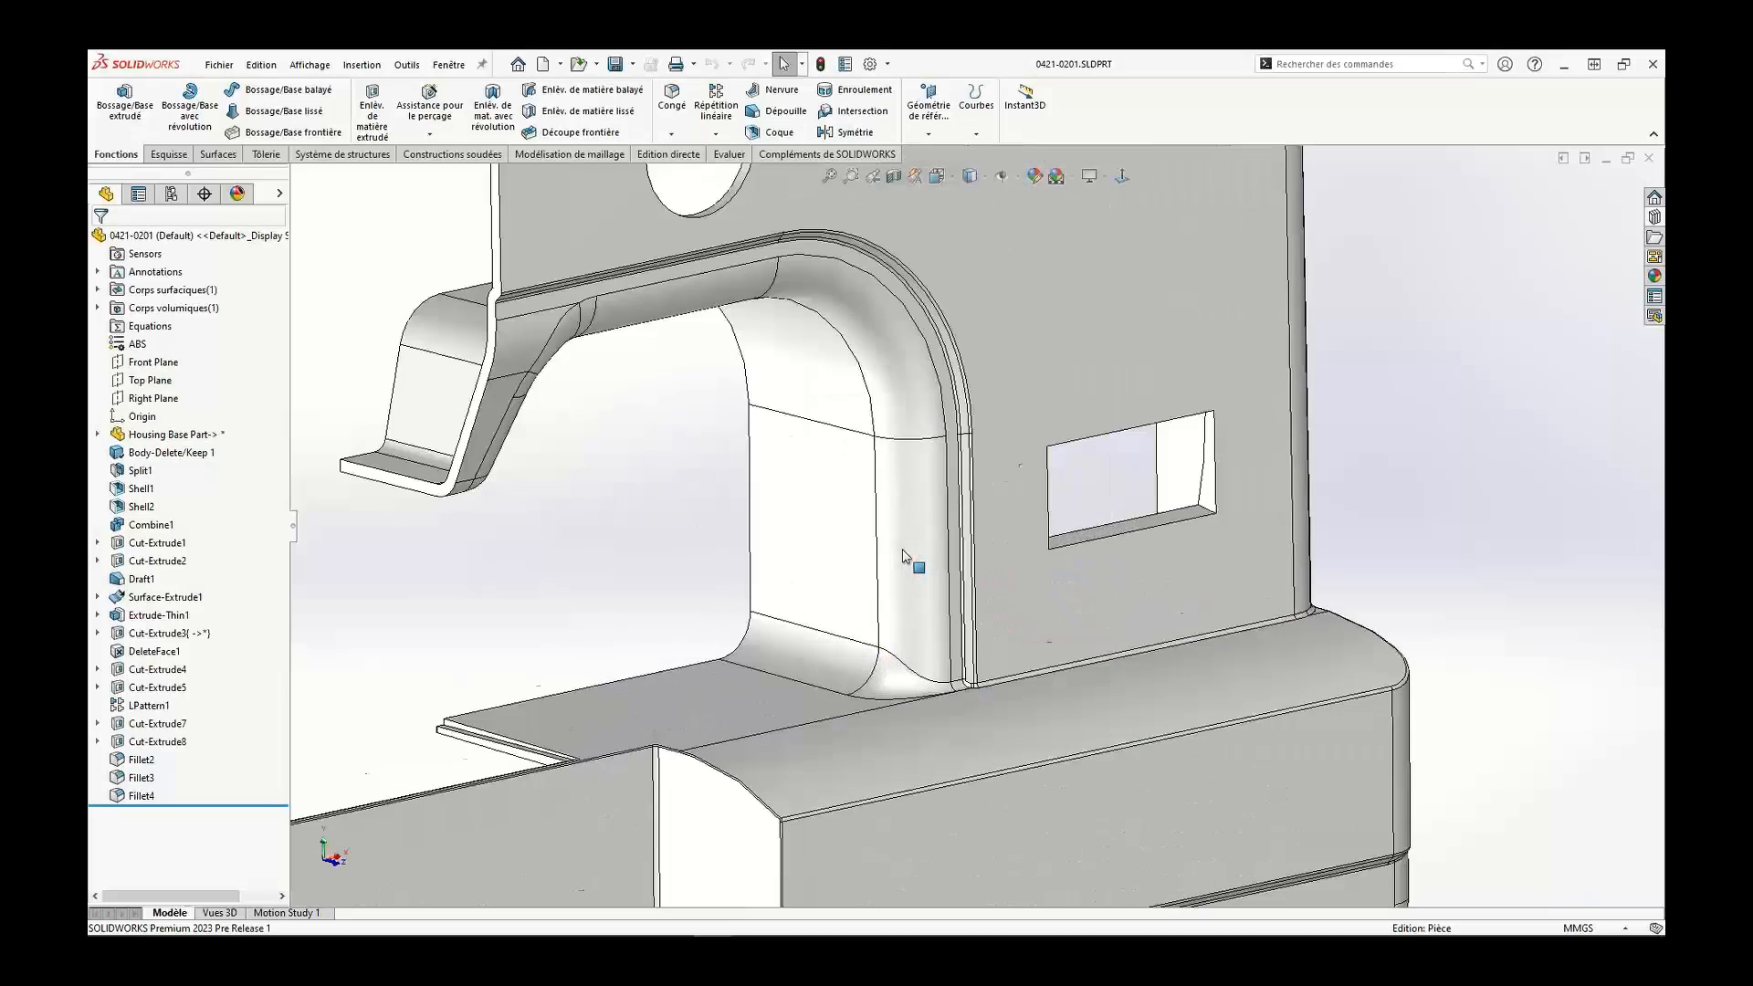
scroll(841, 551, "up", 2)
scroll(773, 527, "up", 2)
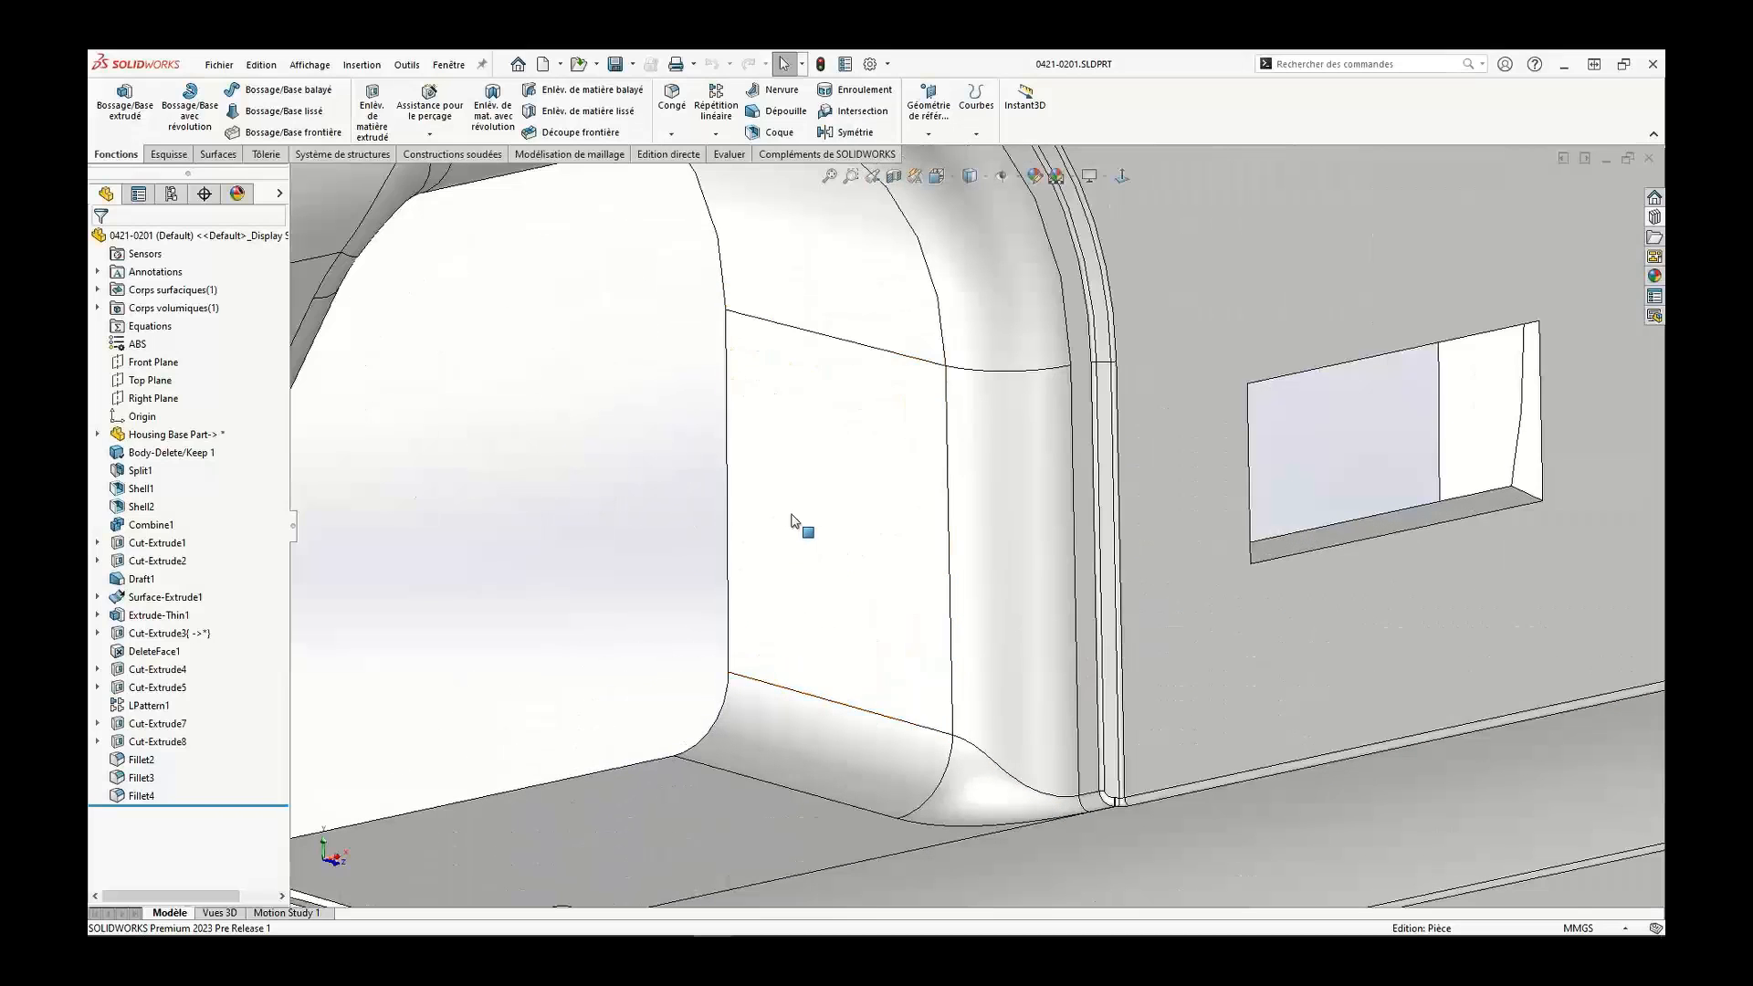
left_click(807, 496)
right_click(808, 496)
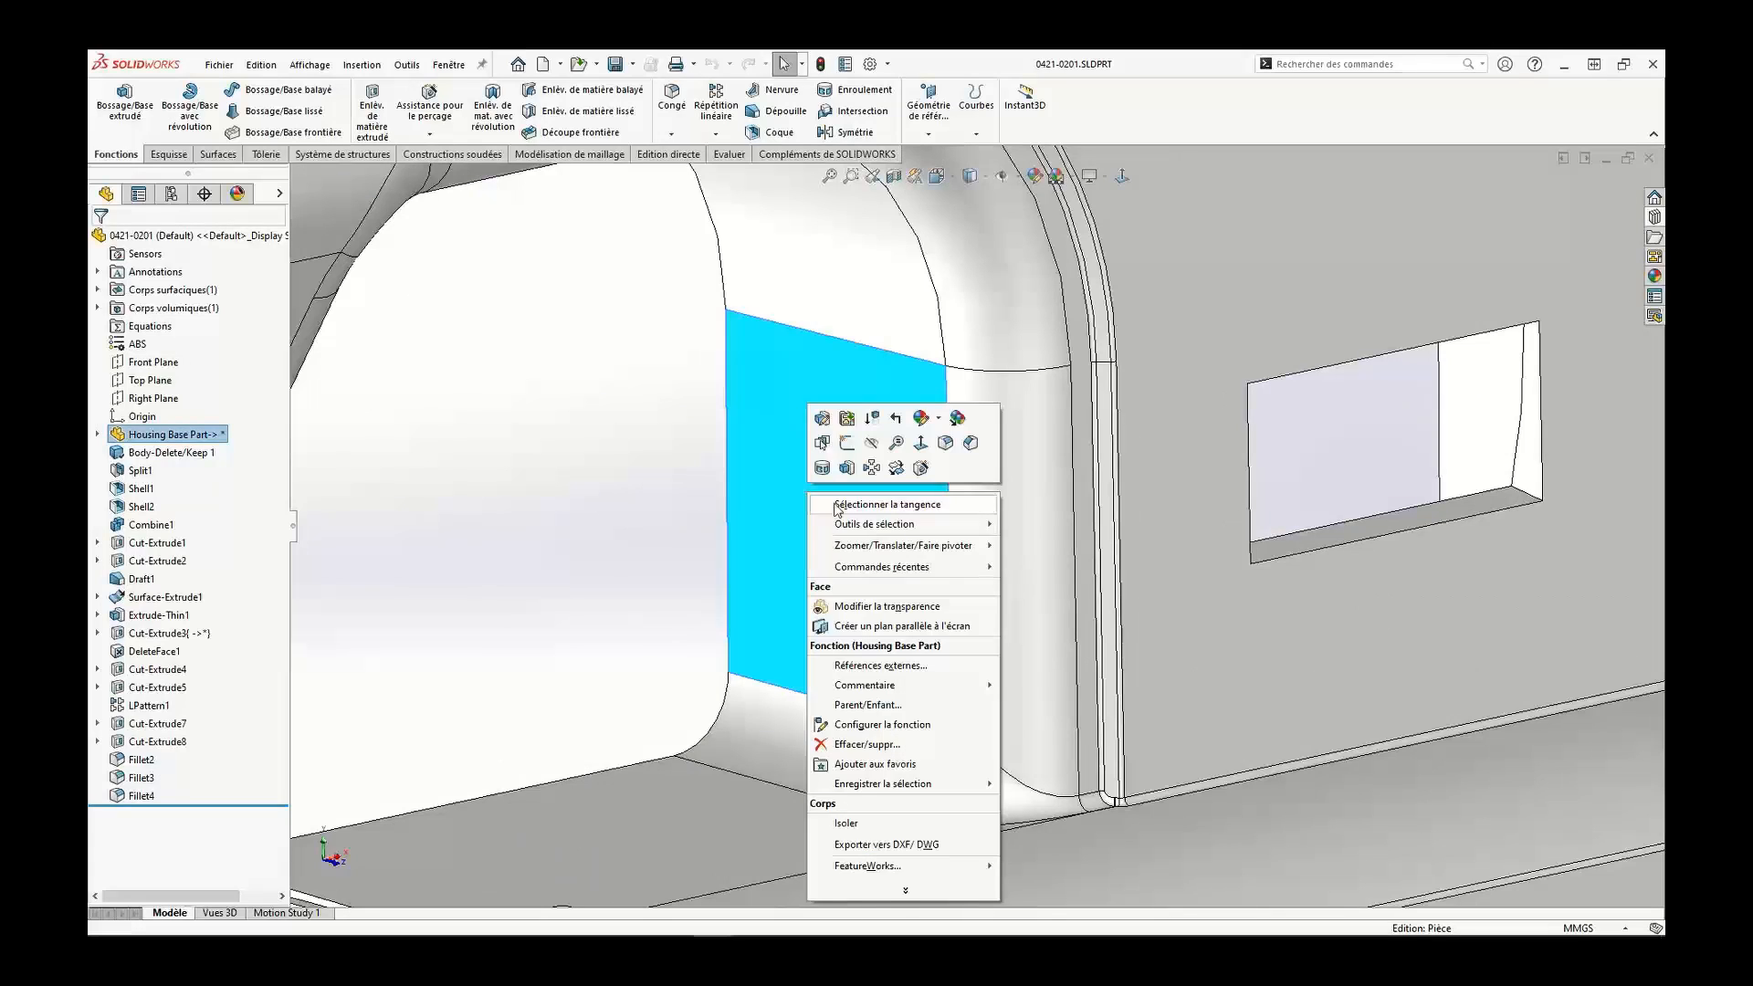
mouse_move(876, 688)
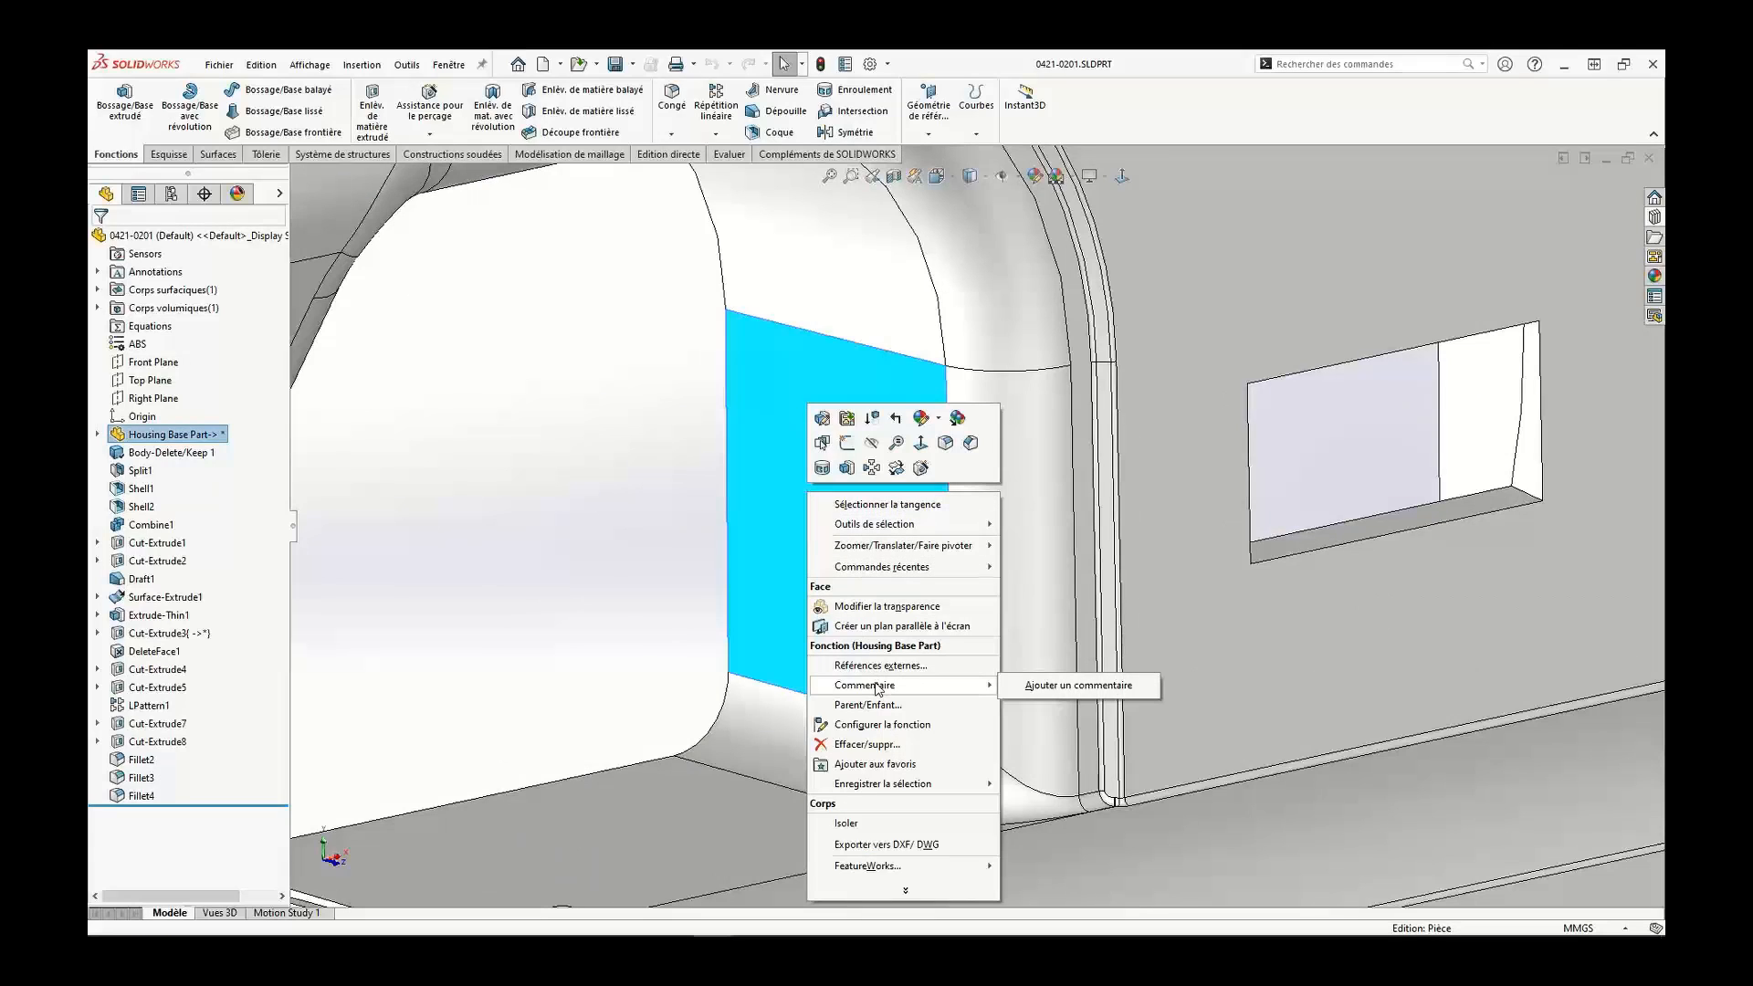
left_click(1081, 687)
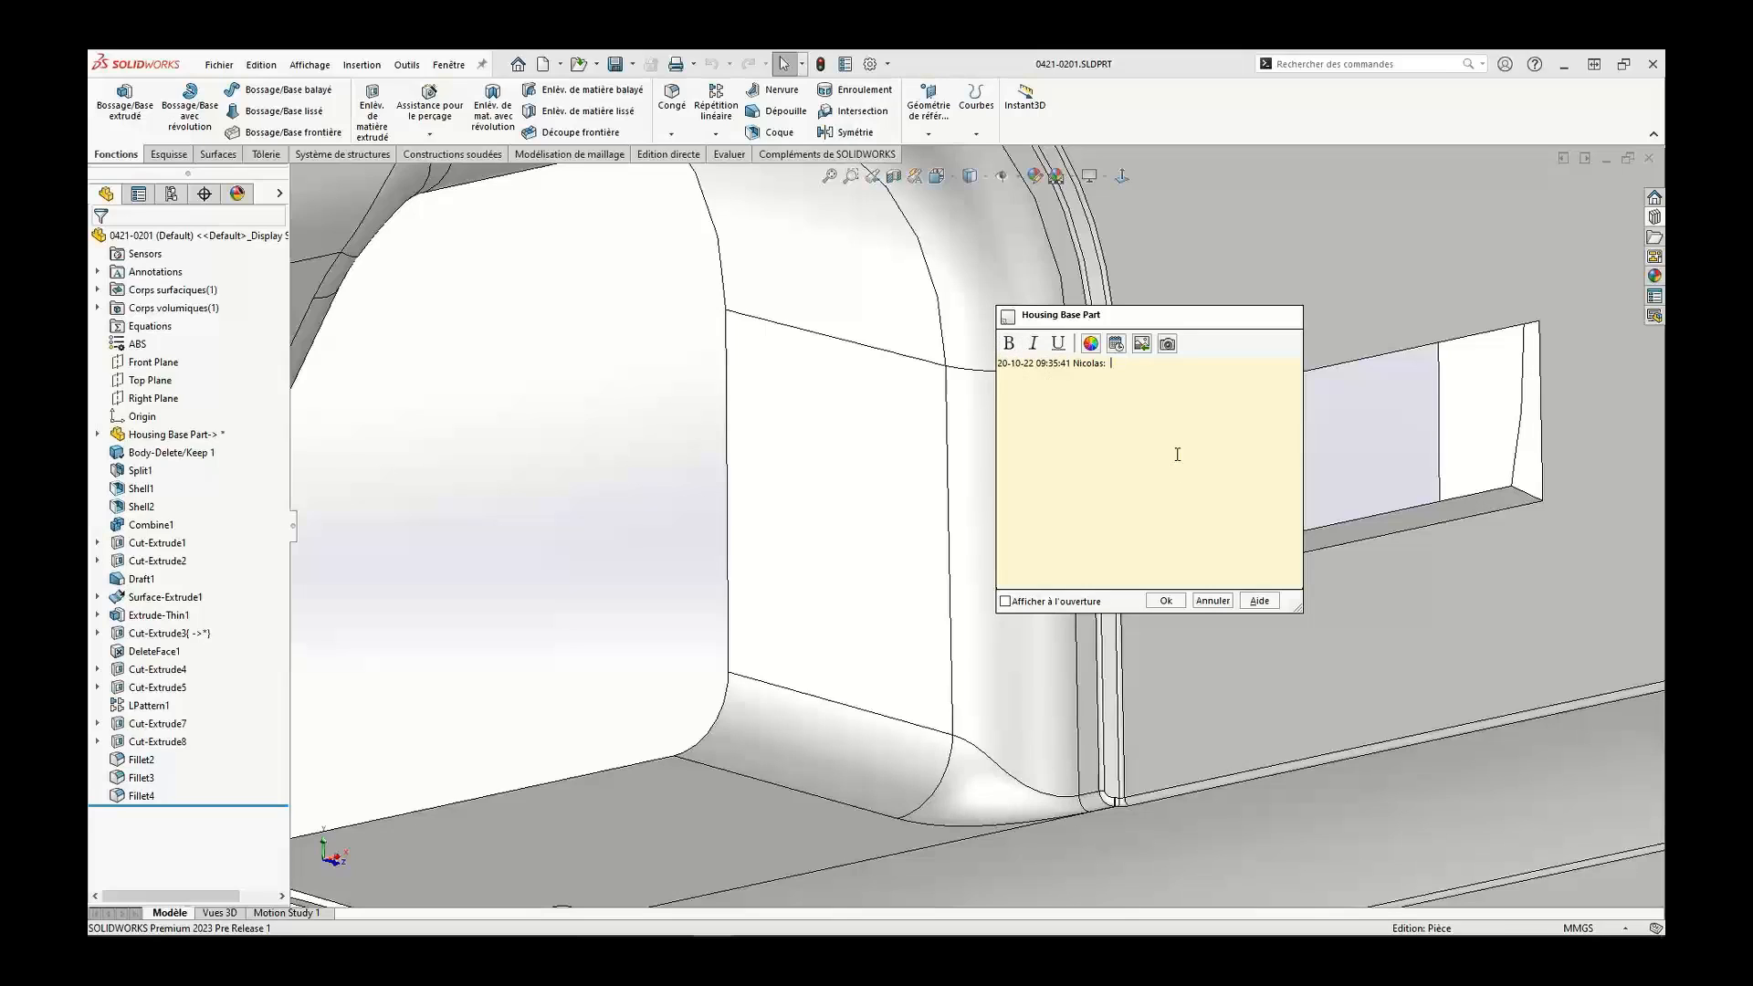
type("Ajouter autocollant")
double_click(1166, 363)
key("ctrl+b")
- Insert the CAUTION sticker image from the desktop folder "What's New 2023" into the comment
left_click(1142, 345)
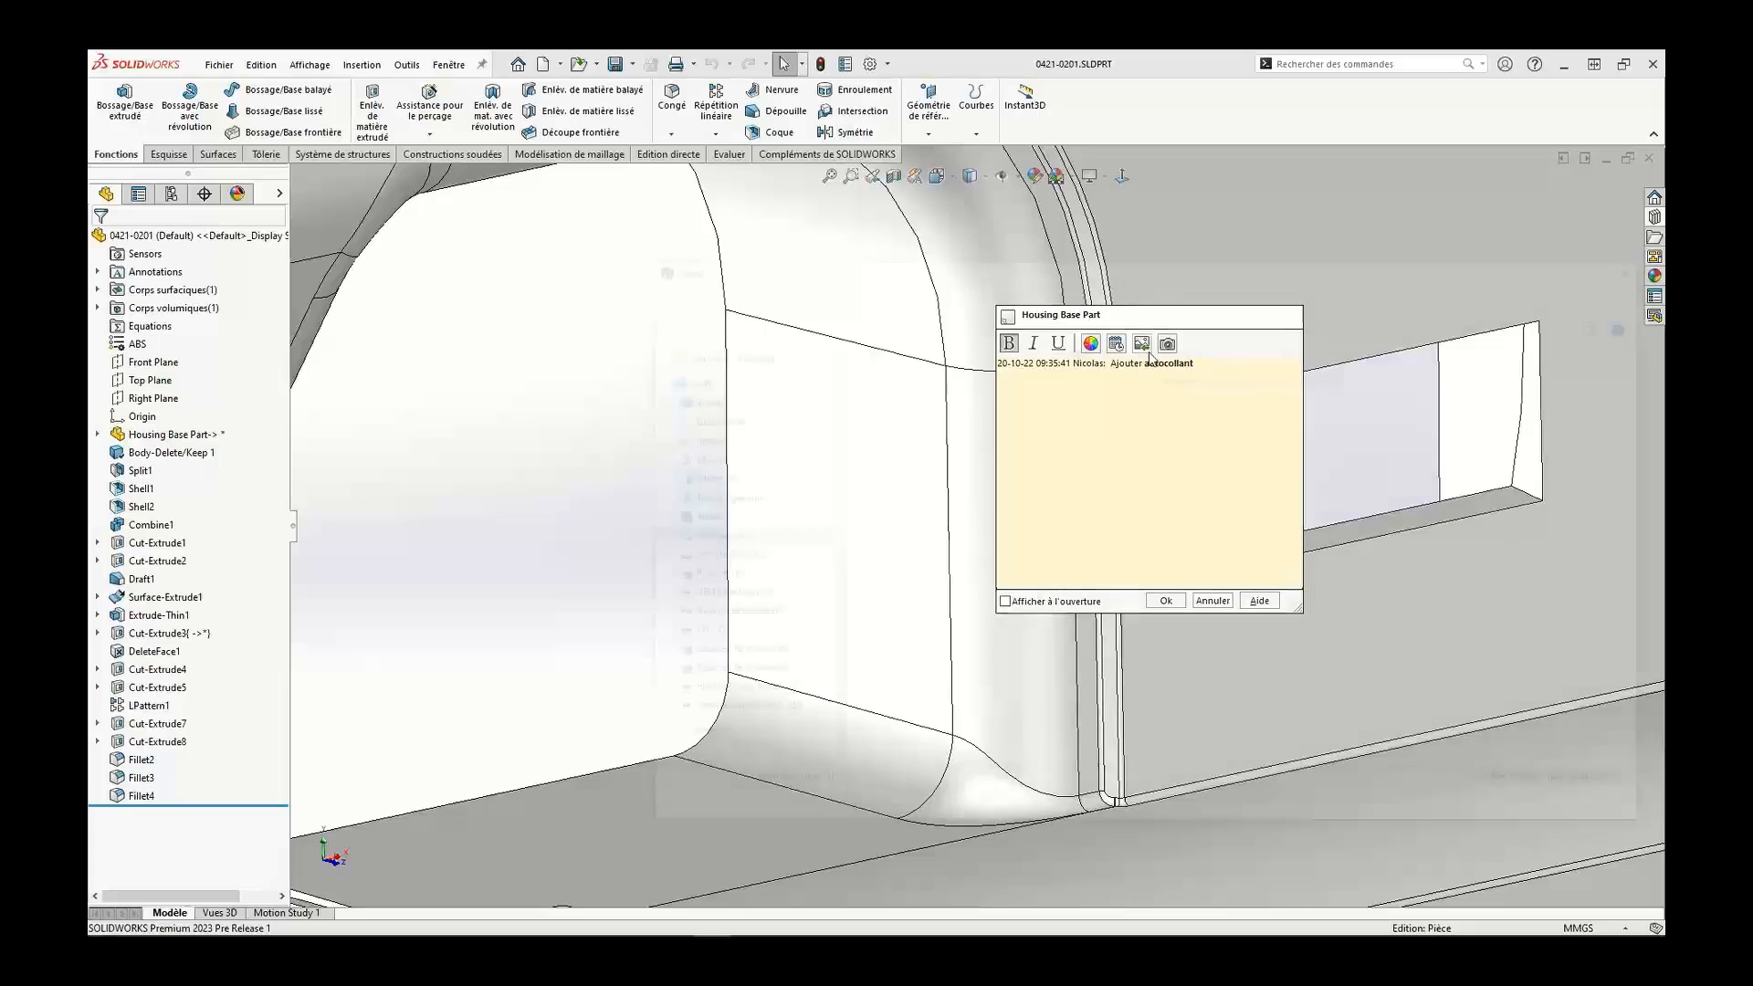
left_click(702, 401)
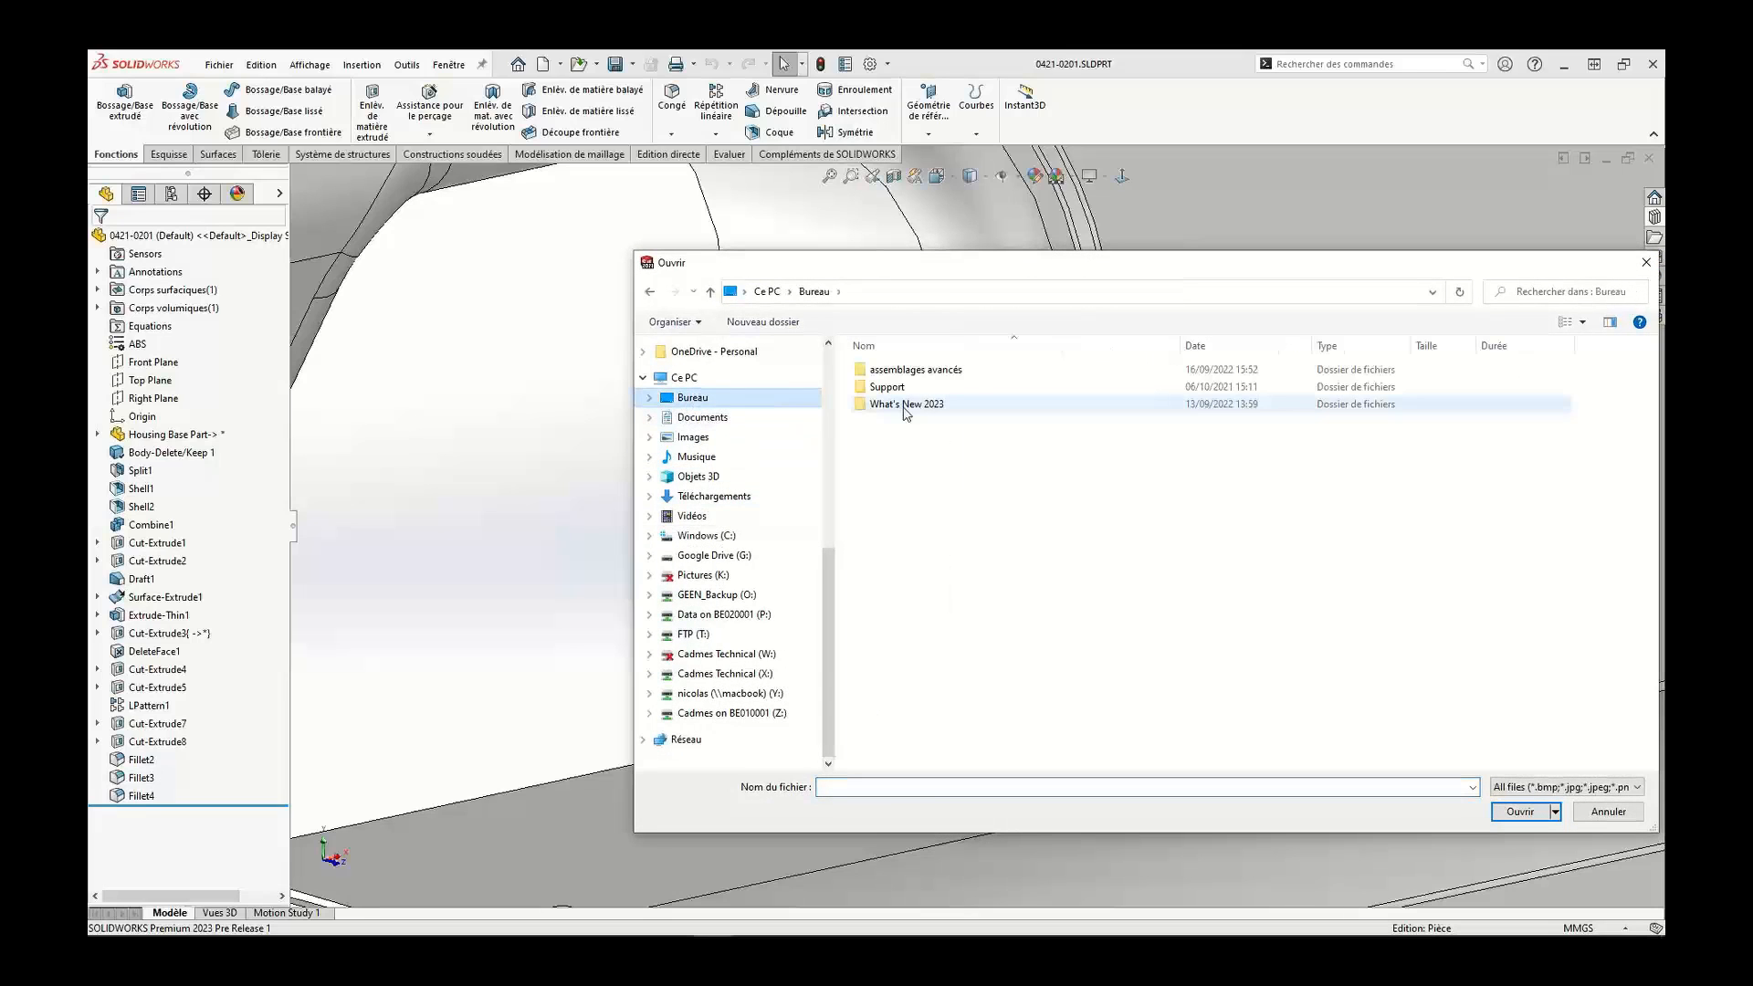
double_click(900, 403)
double_click(897, 717)
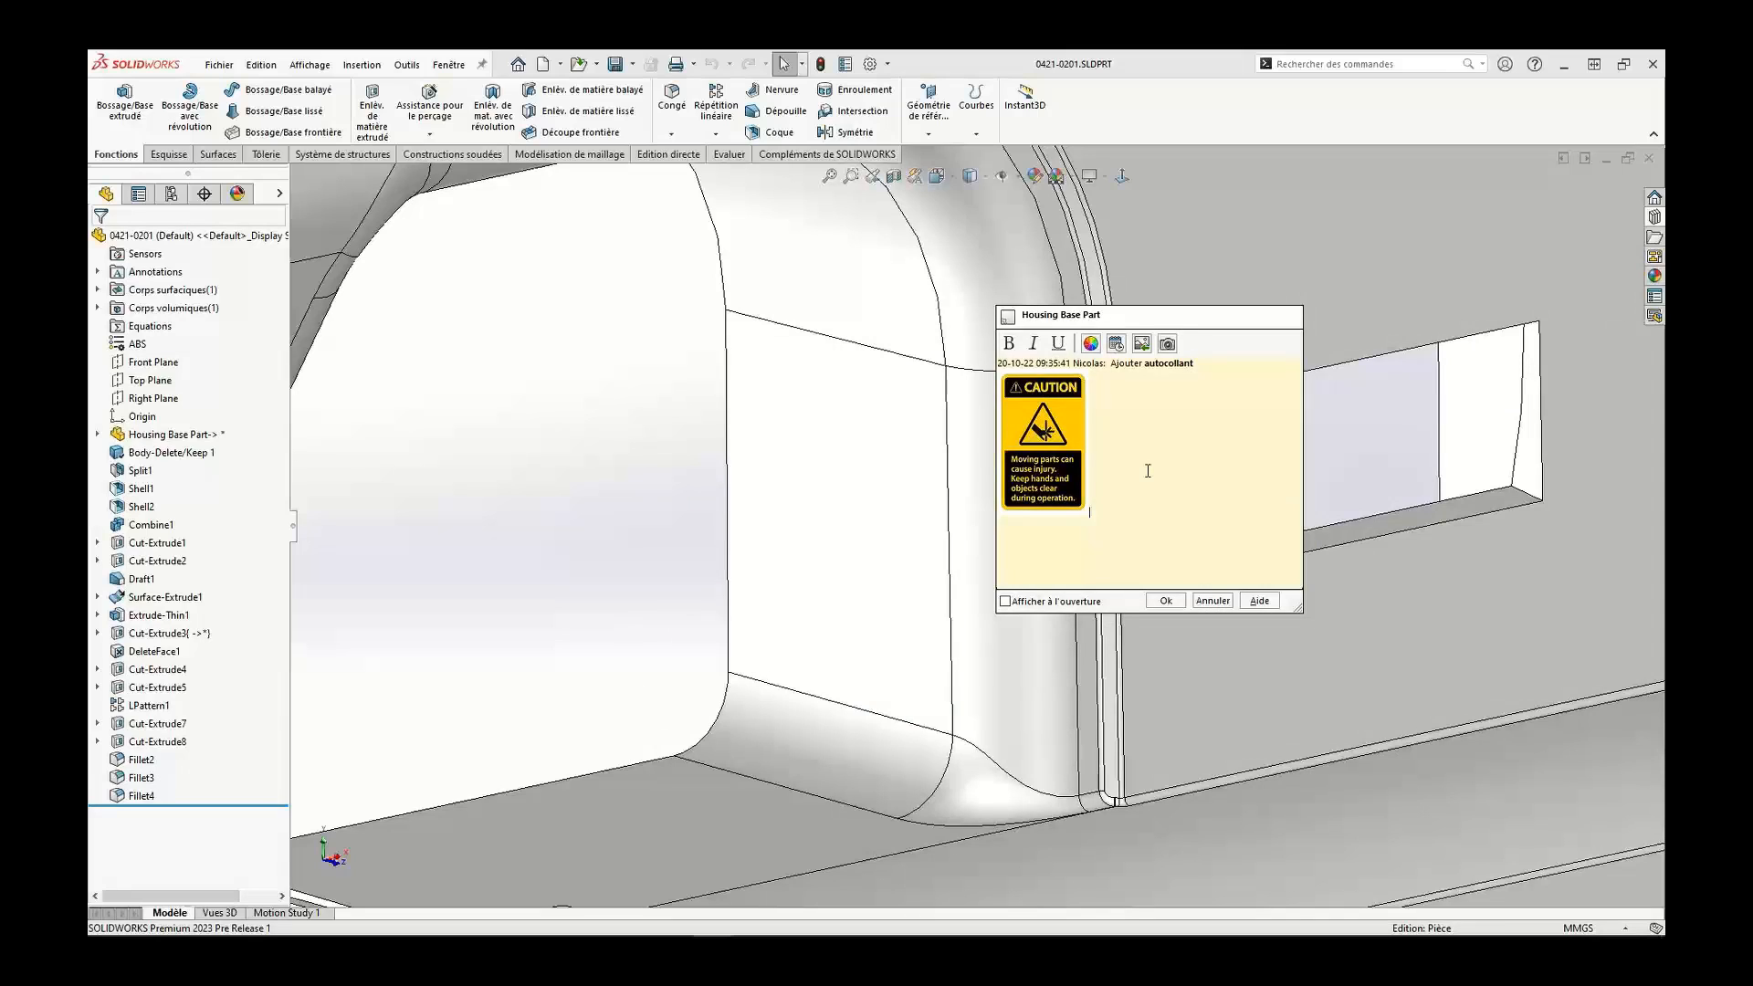
- Add a screenshot of the model view to the comment and save it with "Afficher à l'ouverture" enabled
left_click(1168, 345)
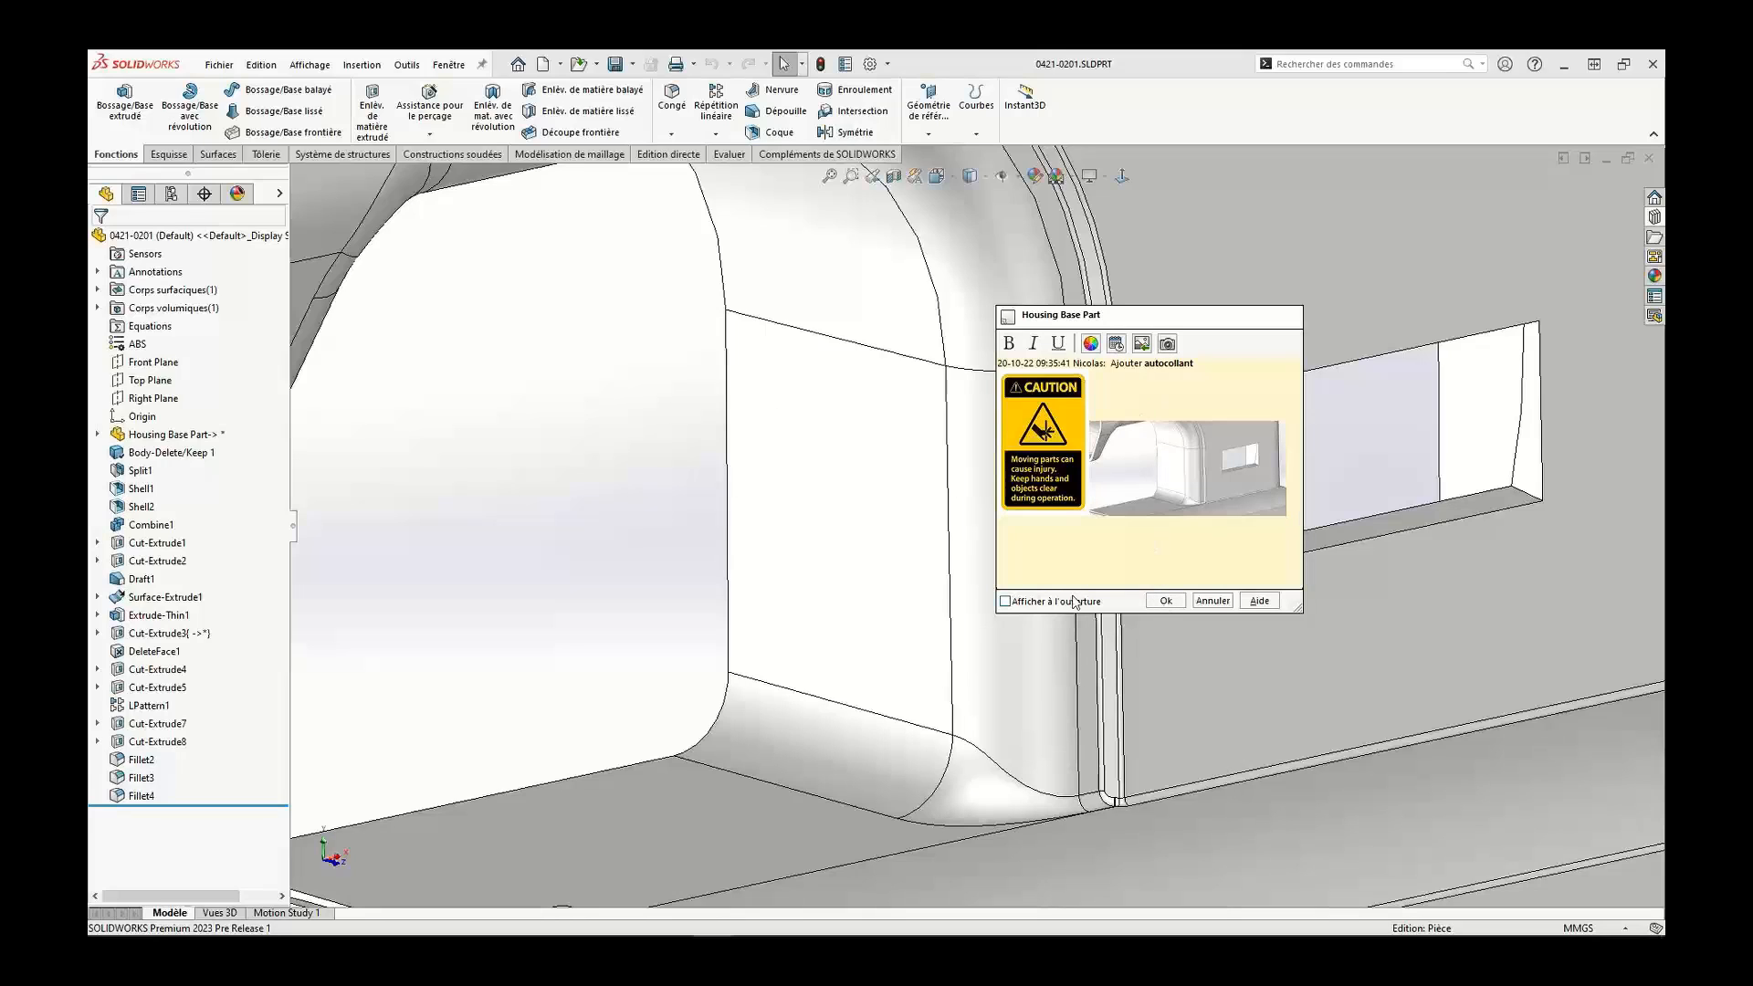
left_click(1027, 608)
left_click(1166, 601)
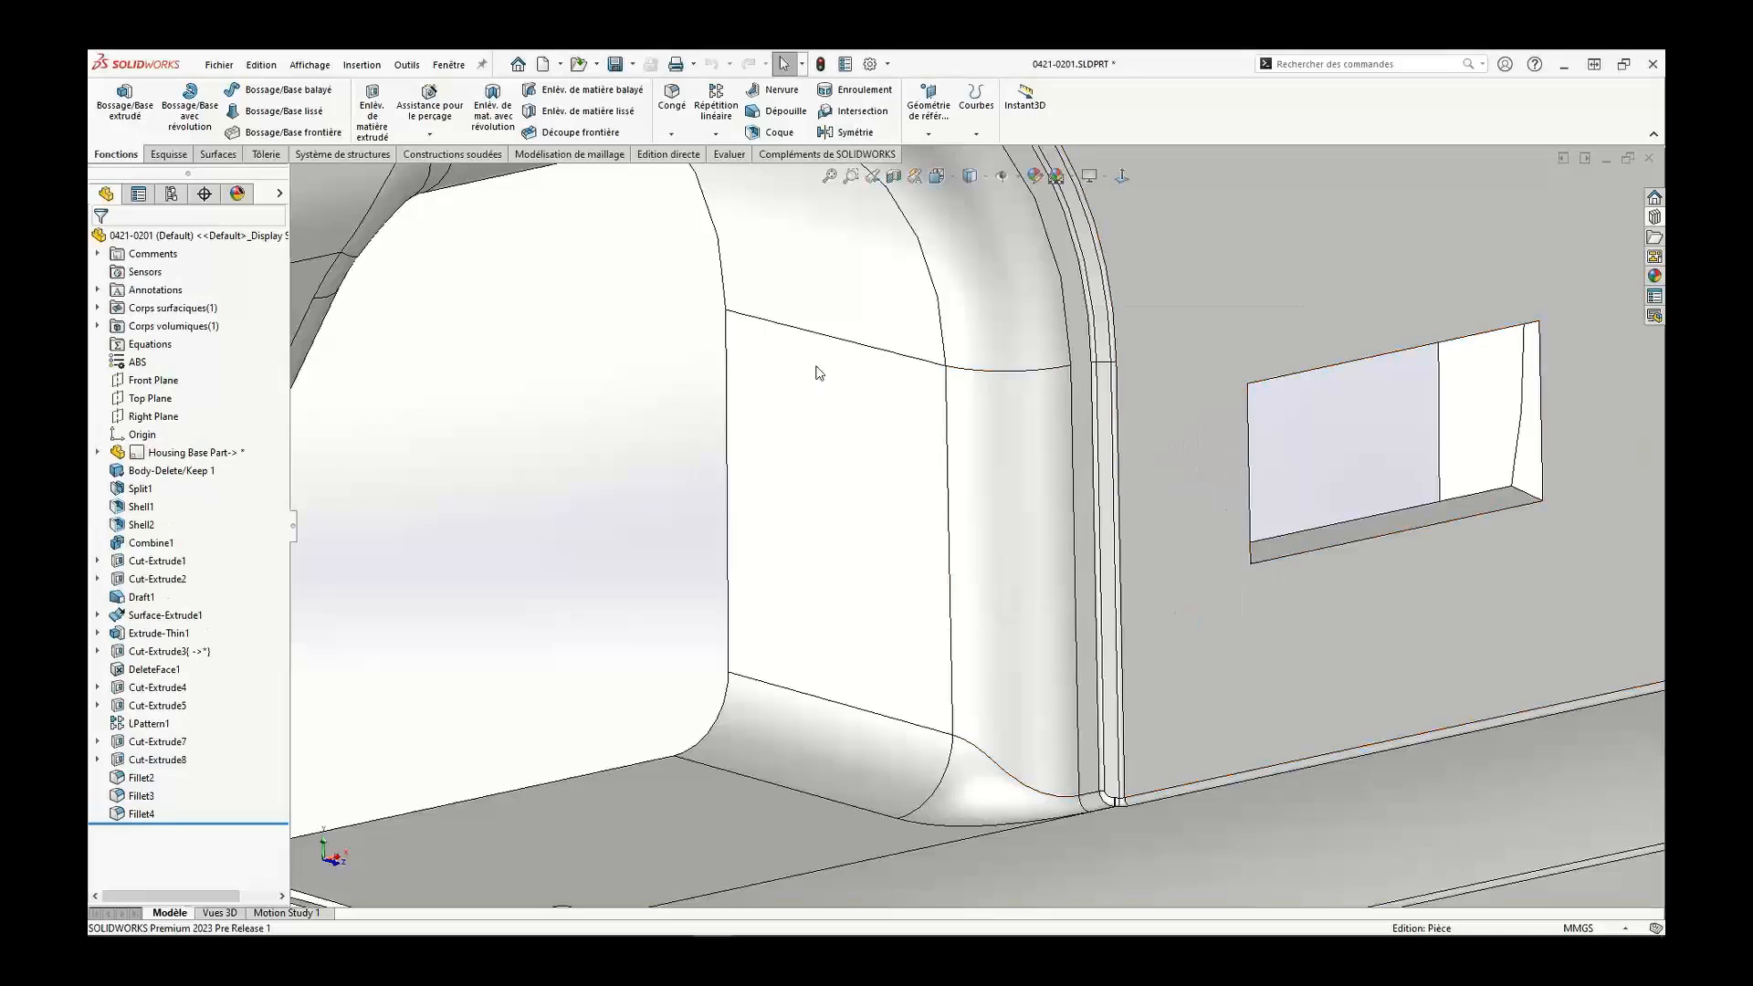
- Save and close the part, and reopen 0421-0201 to view the comment displayed at opening
left_click(615, 64)
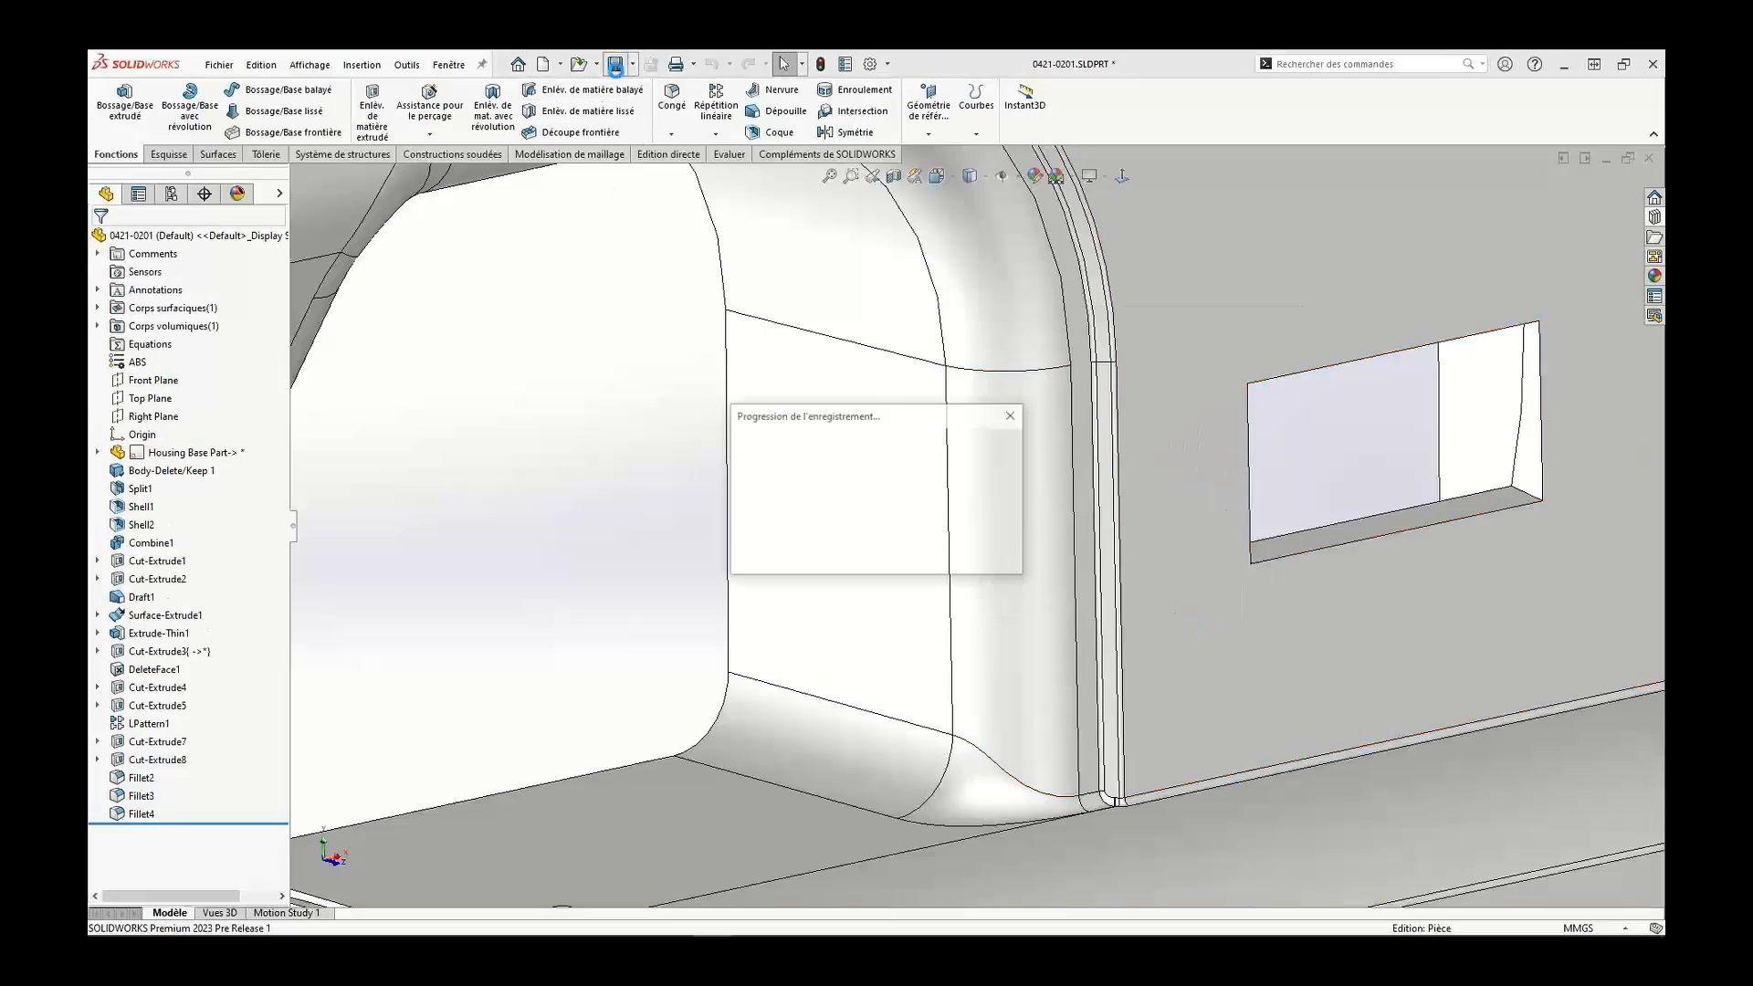
left_click(1649, 158)
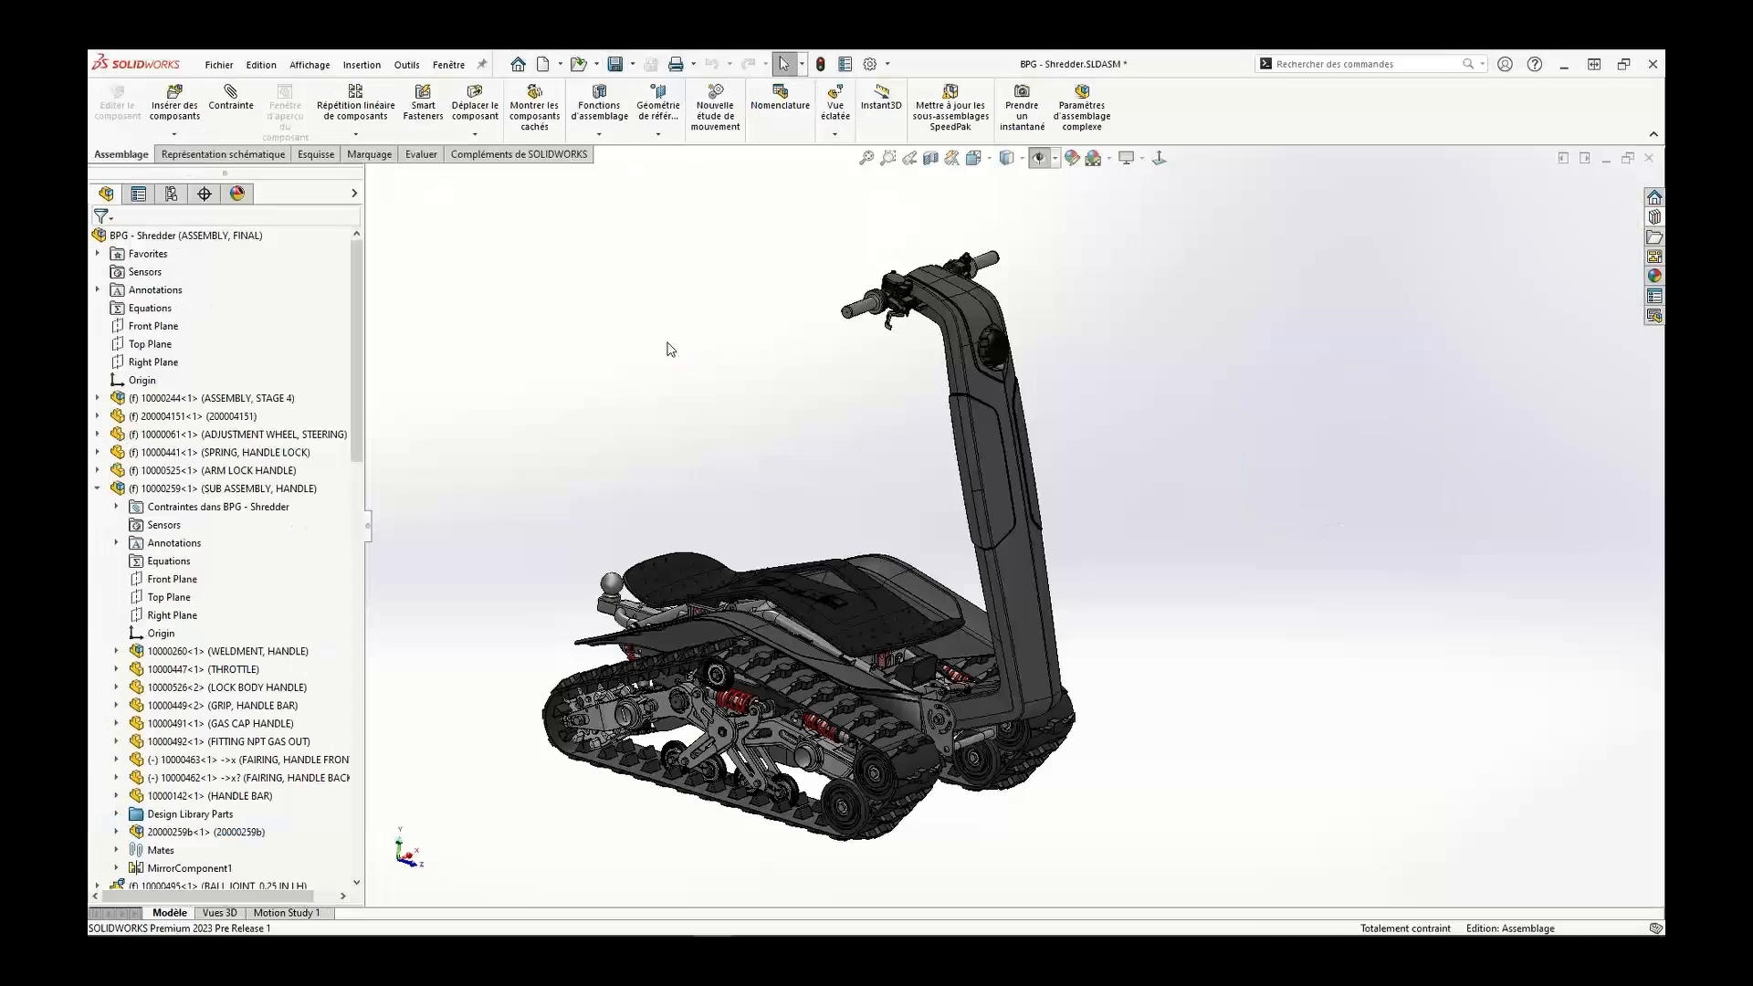
key("ctrl+F2")
left_click(538, 413)
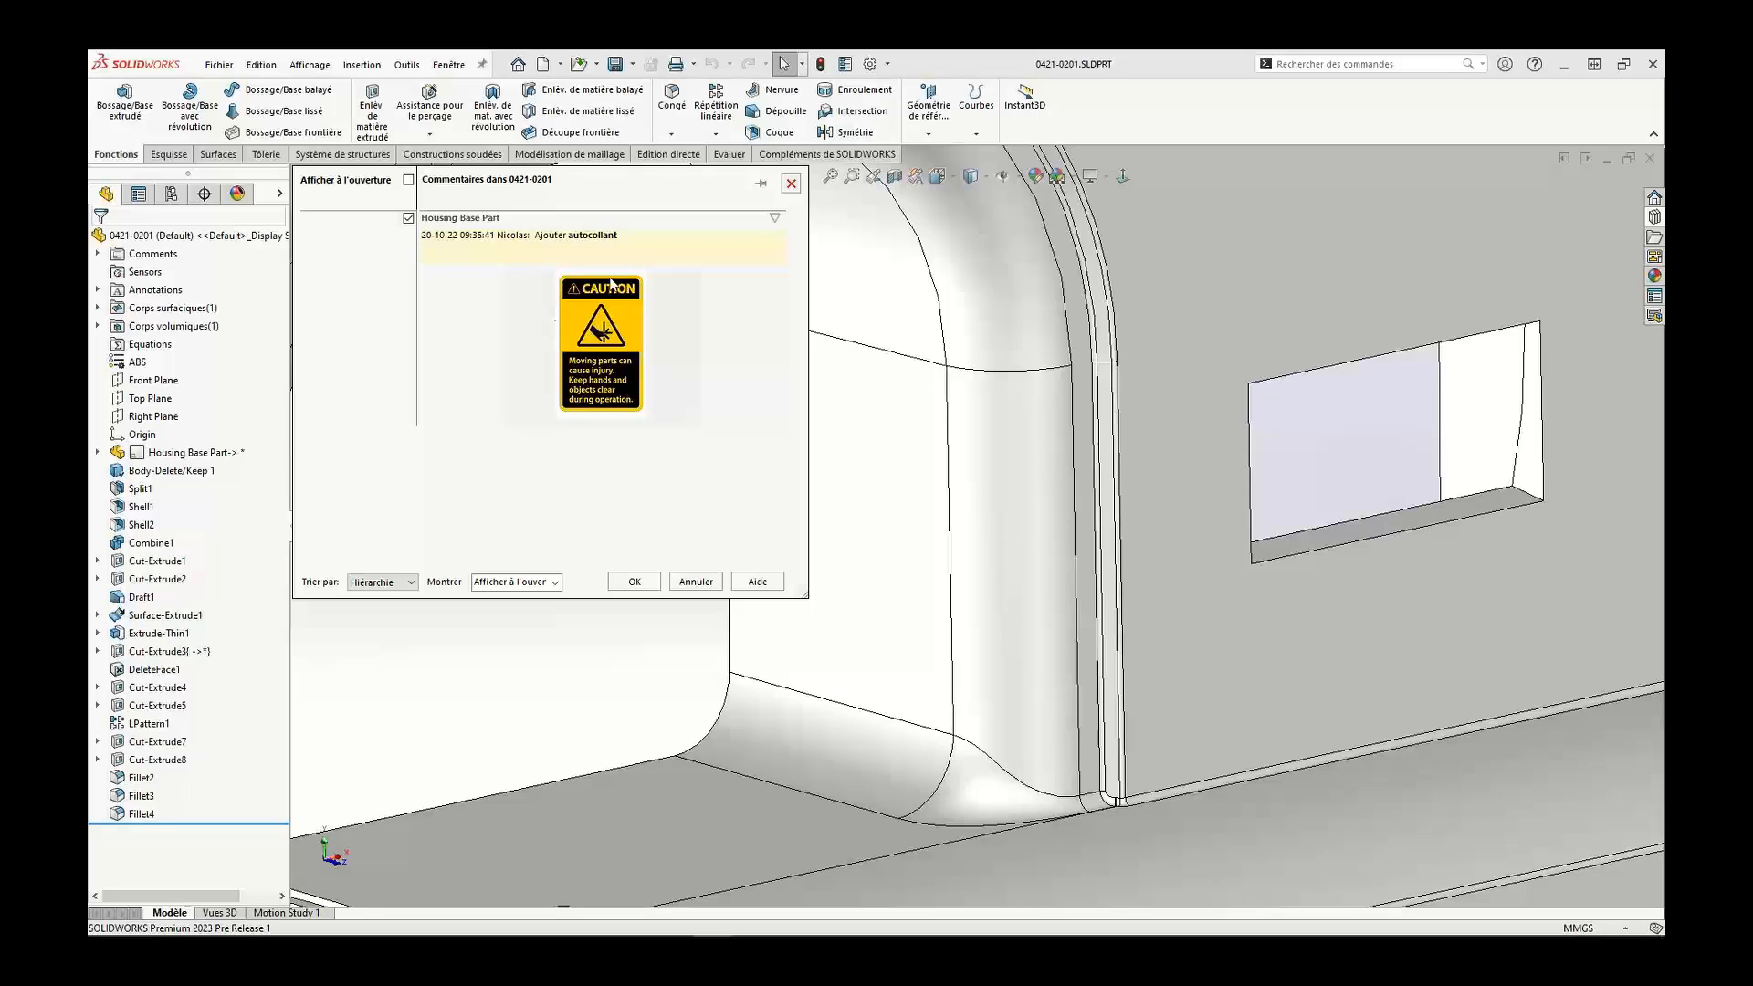
left_click(791, 184)
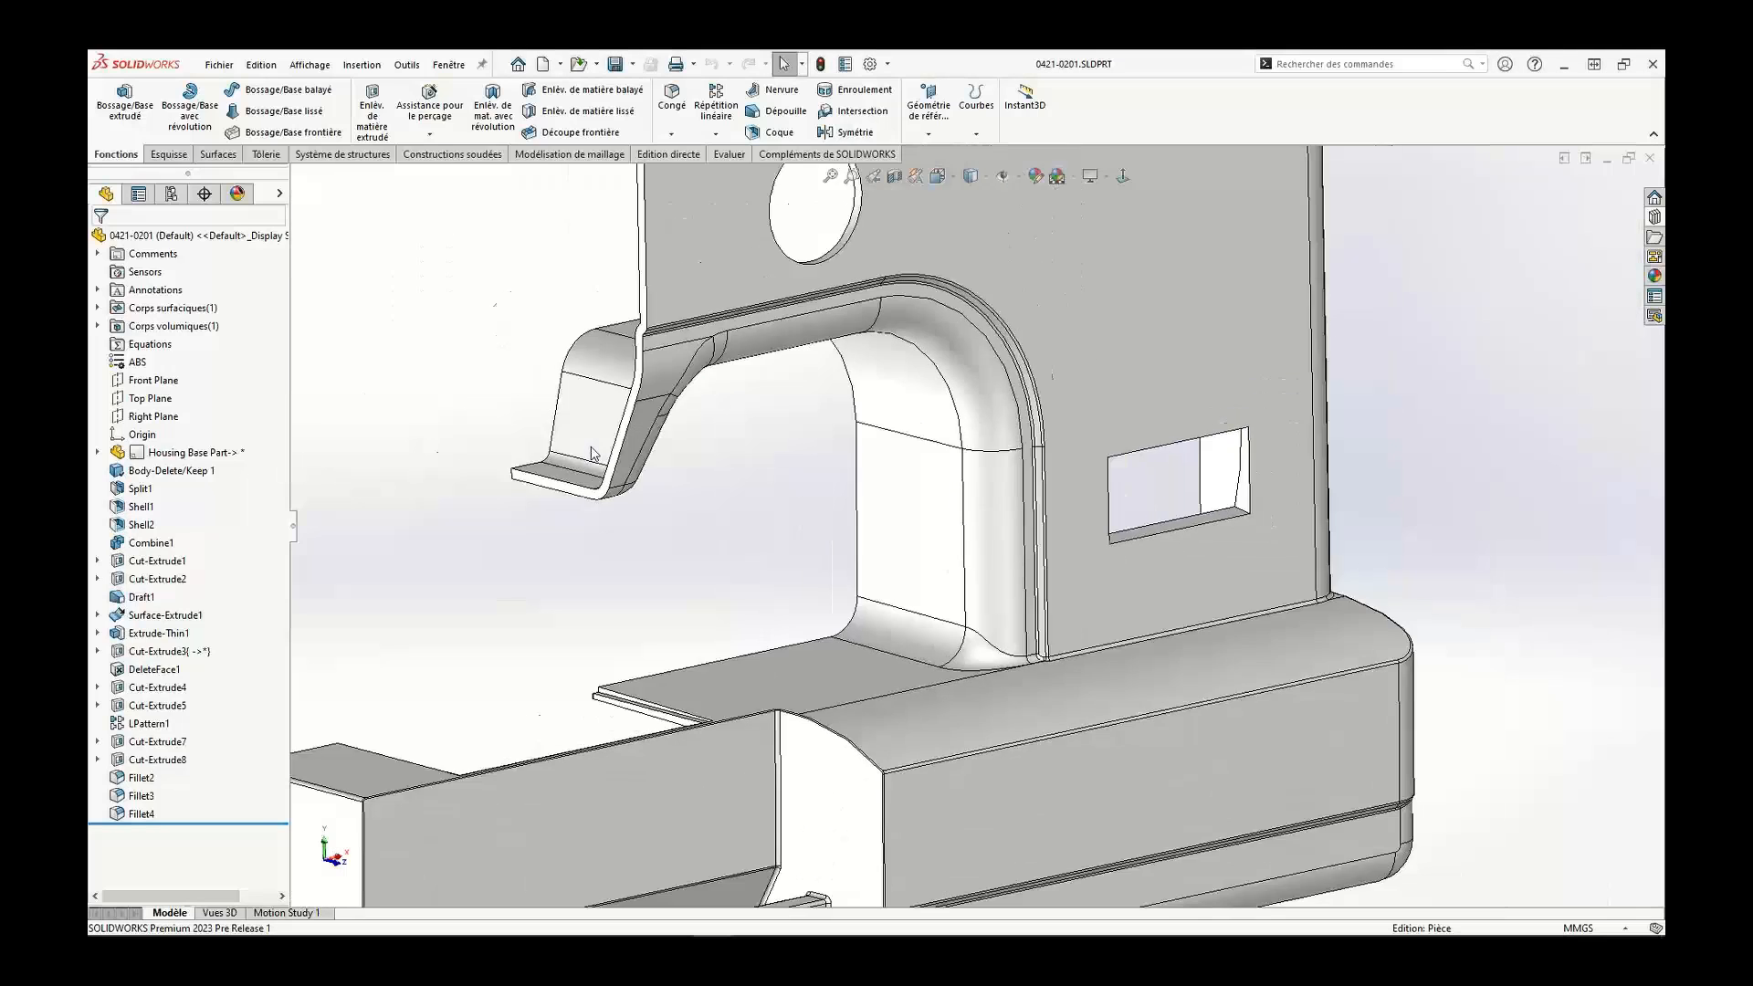
key("f")
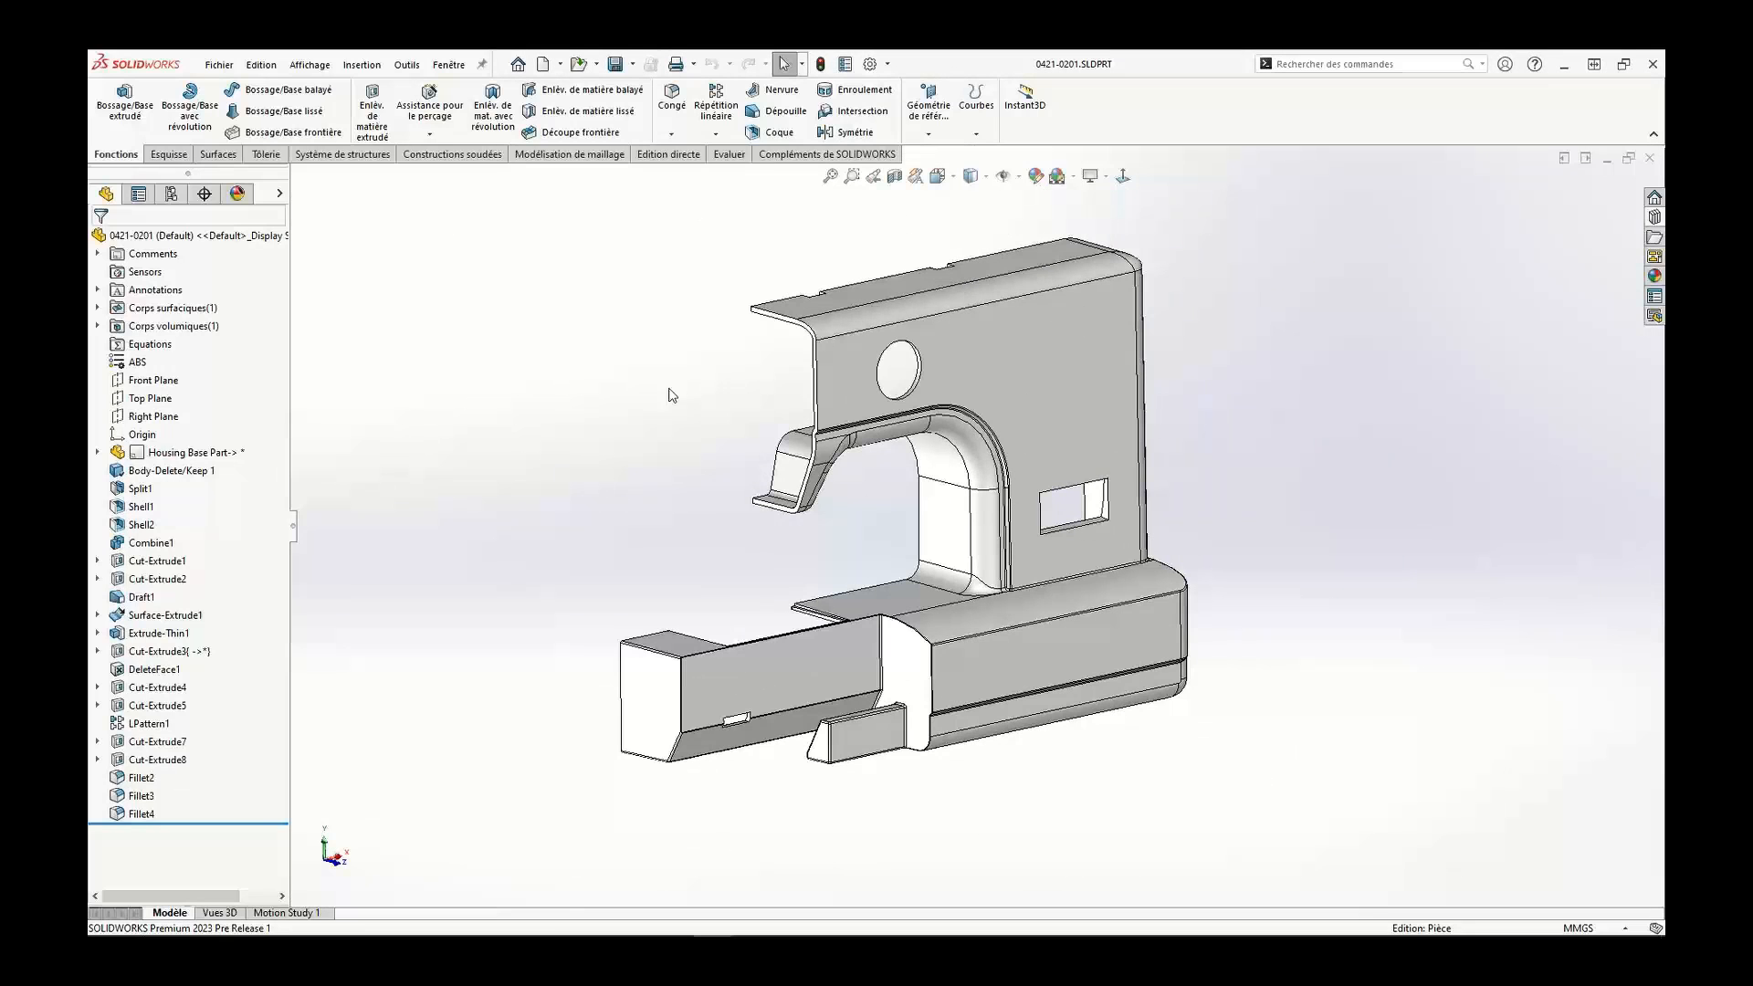
- Display extra toolbars including Annotation, Compléments de SOLIDWORKS, Esquisse à l'encre, Fonctions, MBD, Outils, Outils de spline, Tôlerie, Lignes d'éclaté, Blocs and Cotations/Relations
right_click(1146, 112)
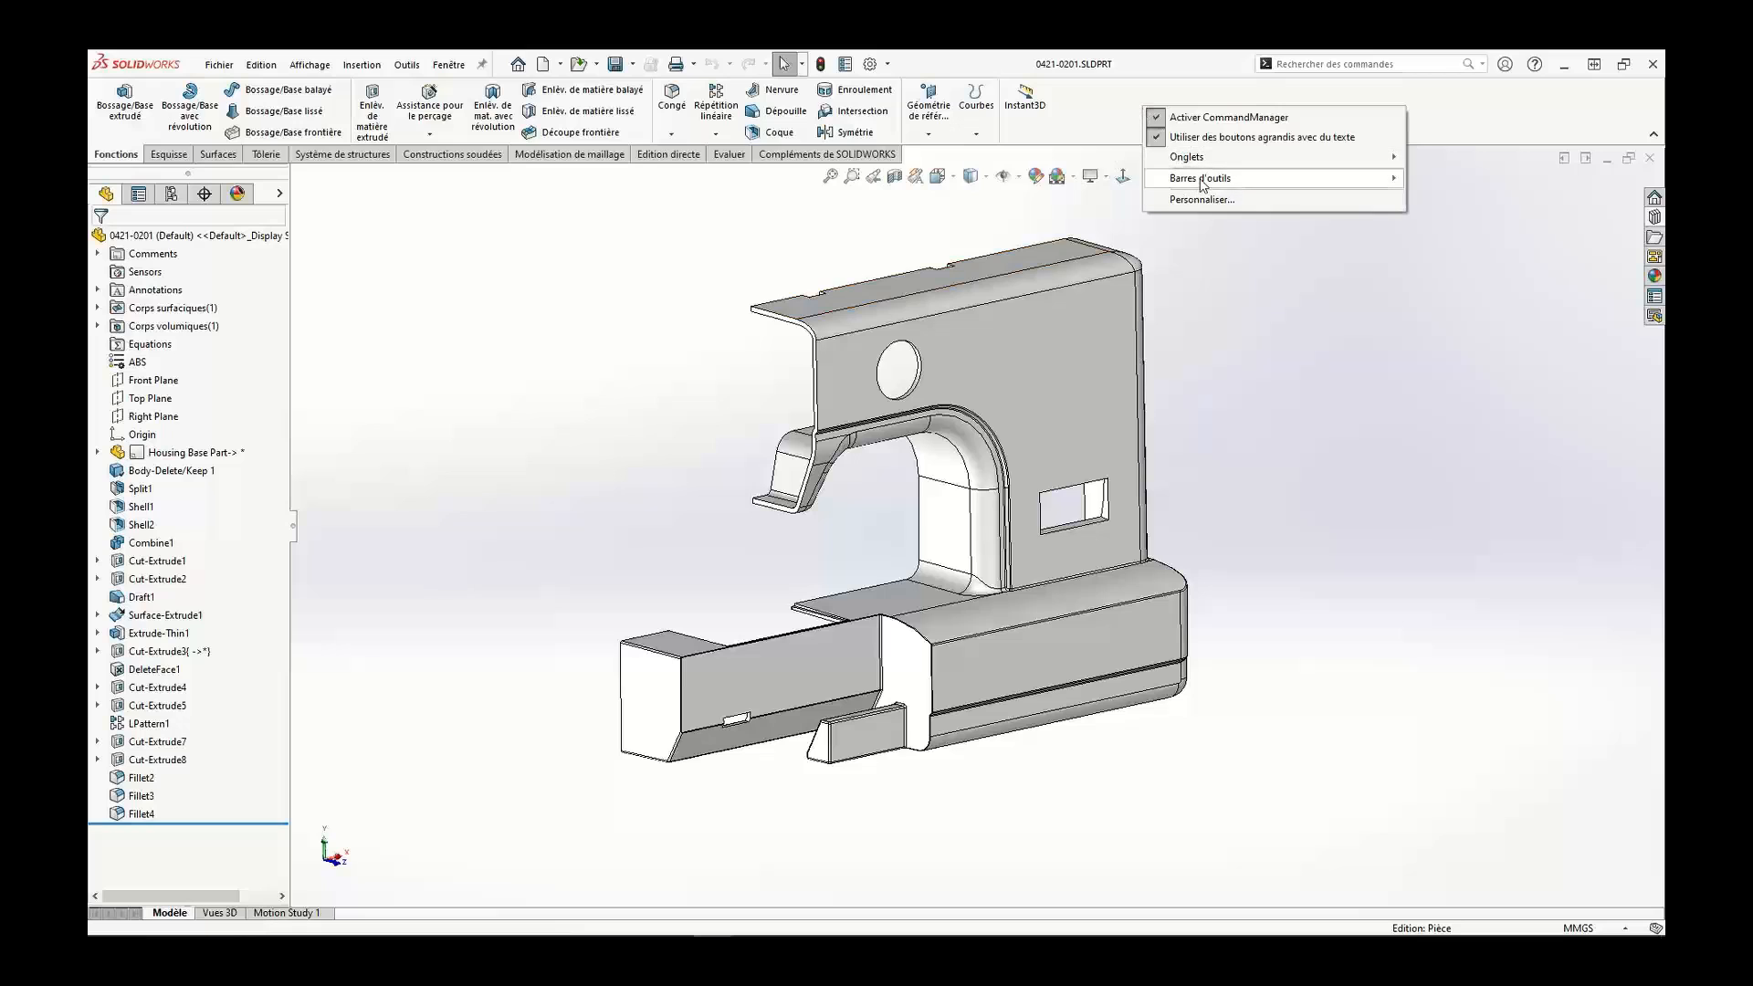
mouse_move(1200, 178)
left_click(715, 257)
left_click(758, 355)
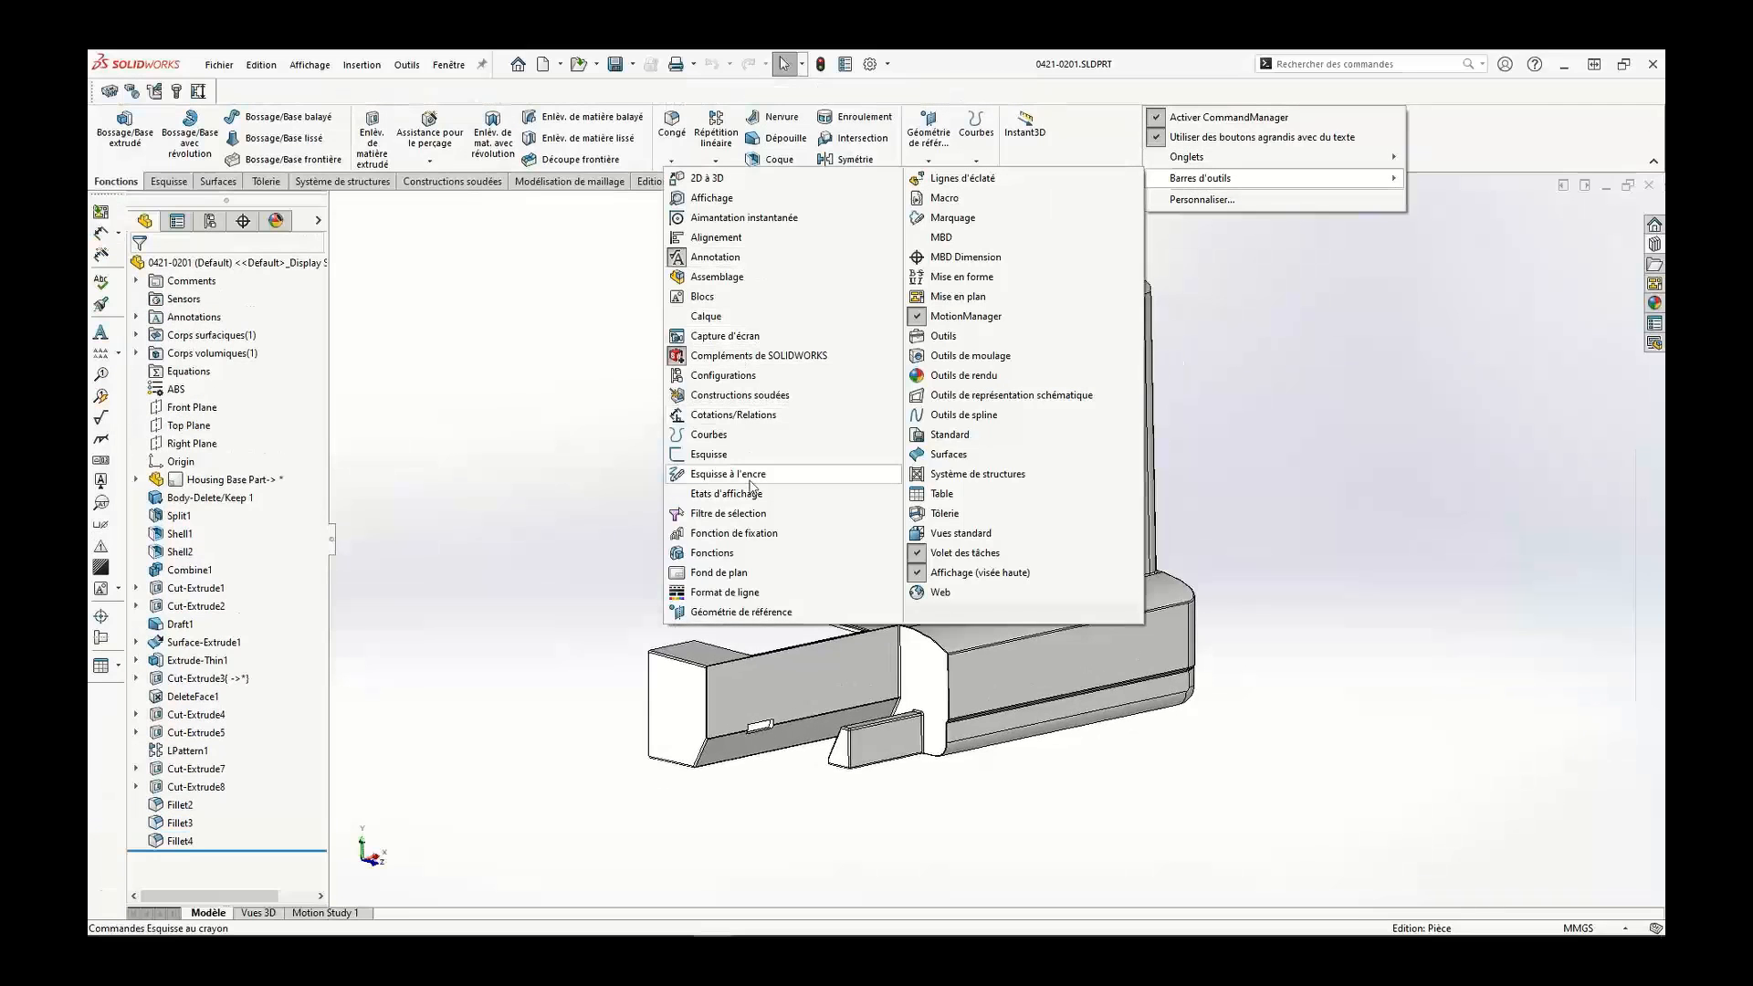
left_click(728, 474)
left_click(712, 552)
left_click(991, 437)
left_click(968, 415)
left_click(950, 238)
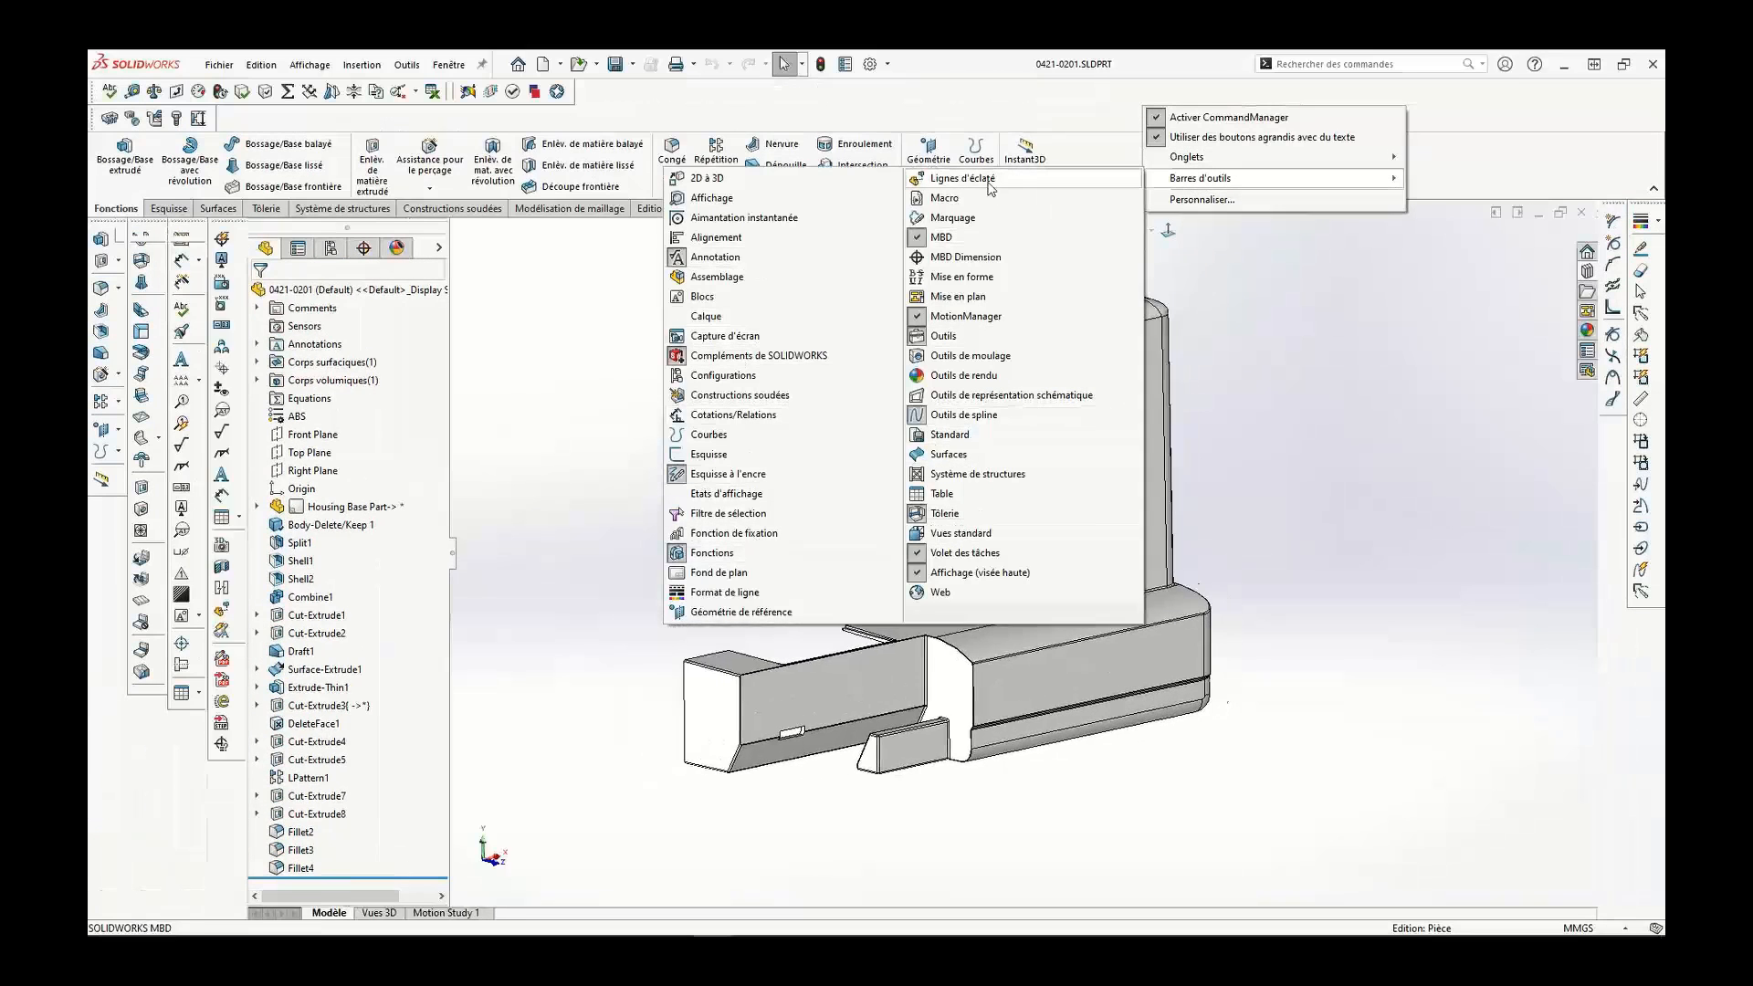
left_click(803, 296)
left_click(779, 417)
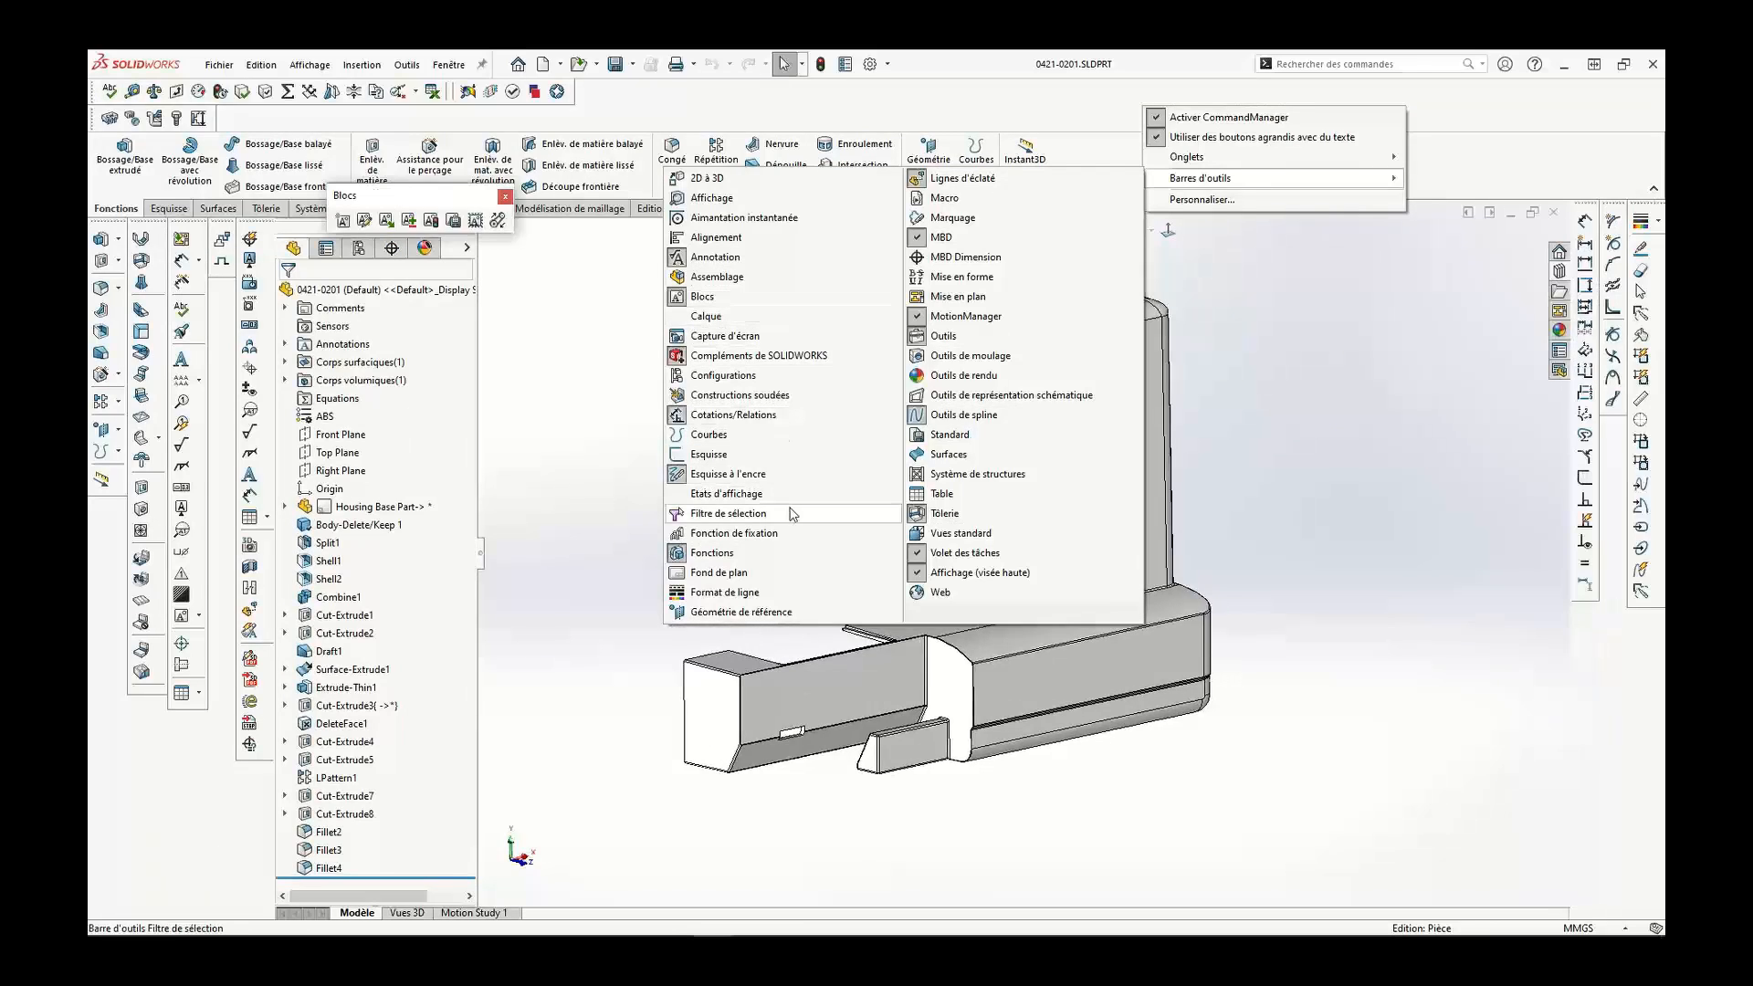
left_click(651, 337)
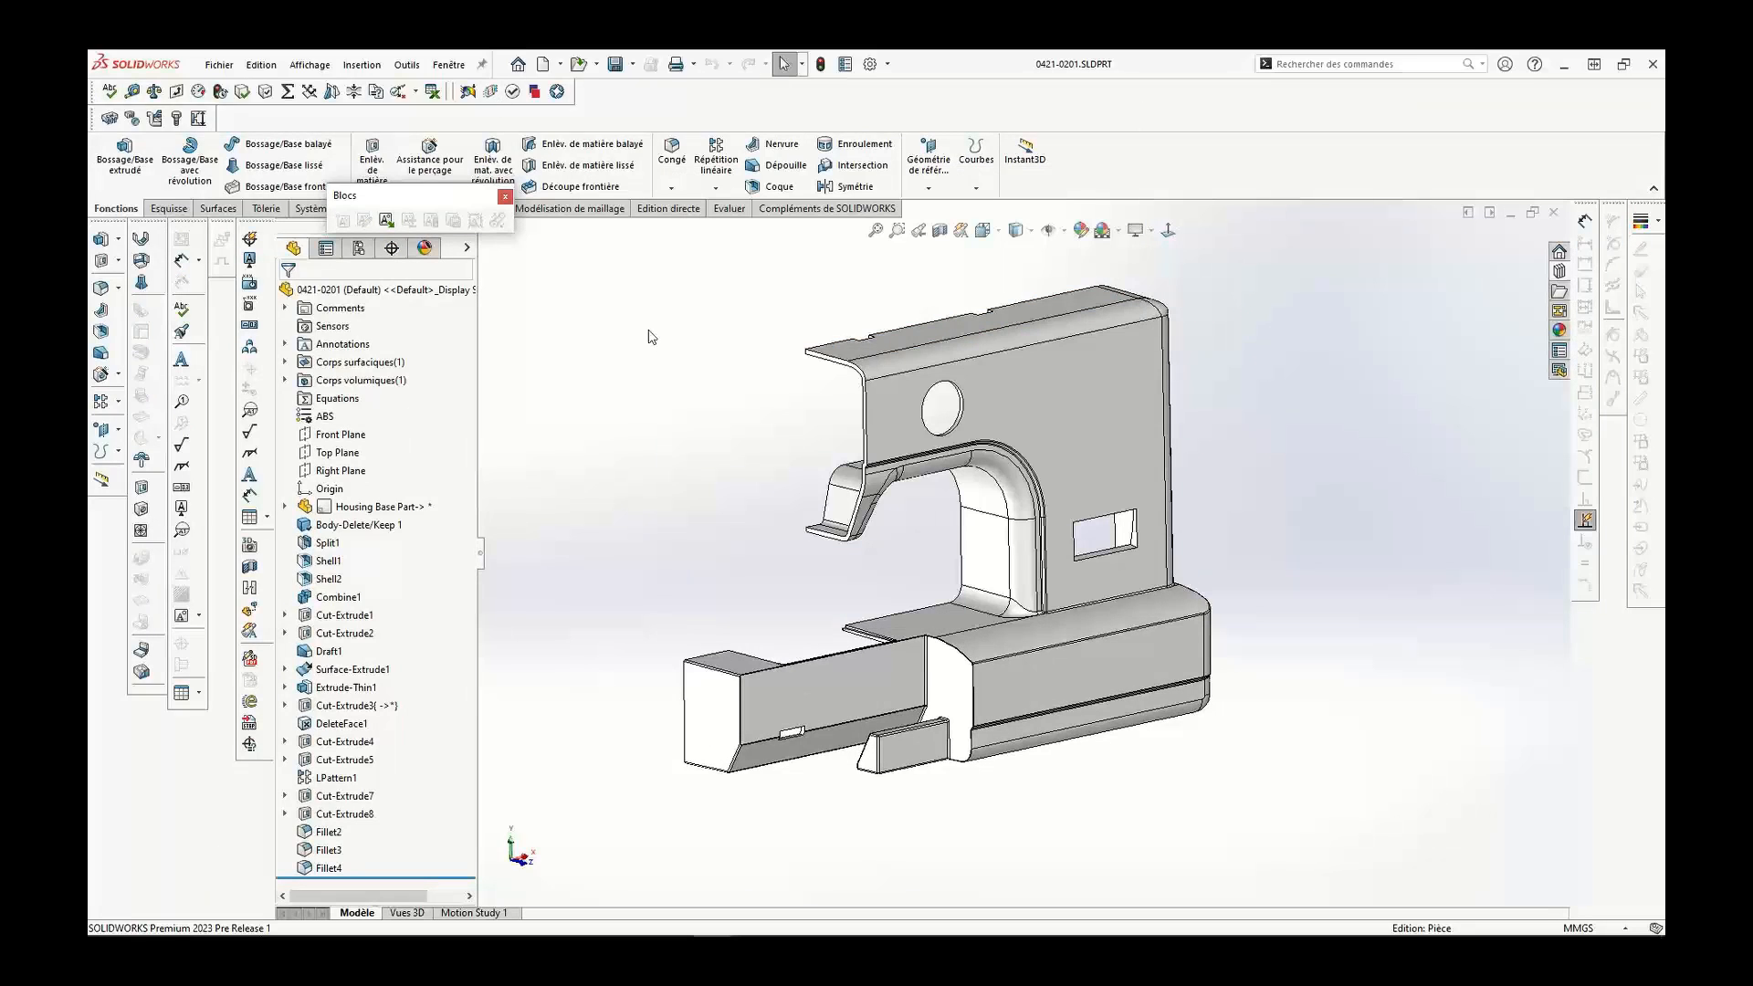
- Reset the toolbars to their default settings with "Réinitialiser les barres d'outils" in the interface customization
right_click(1105, 170)
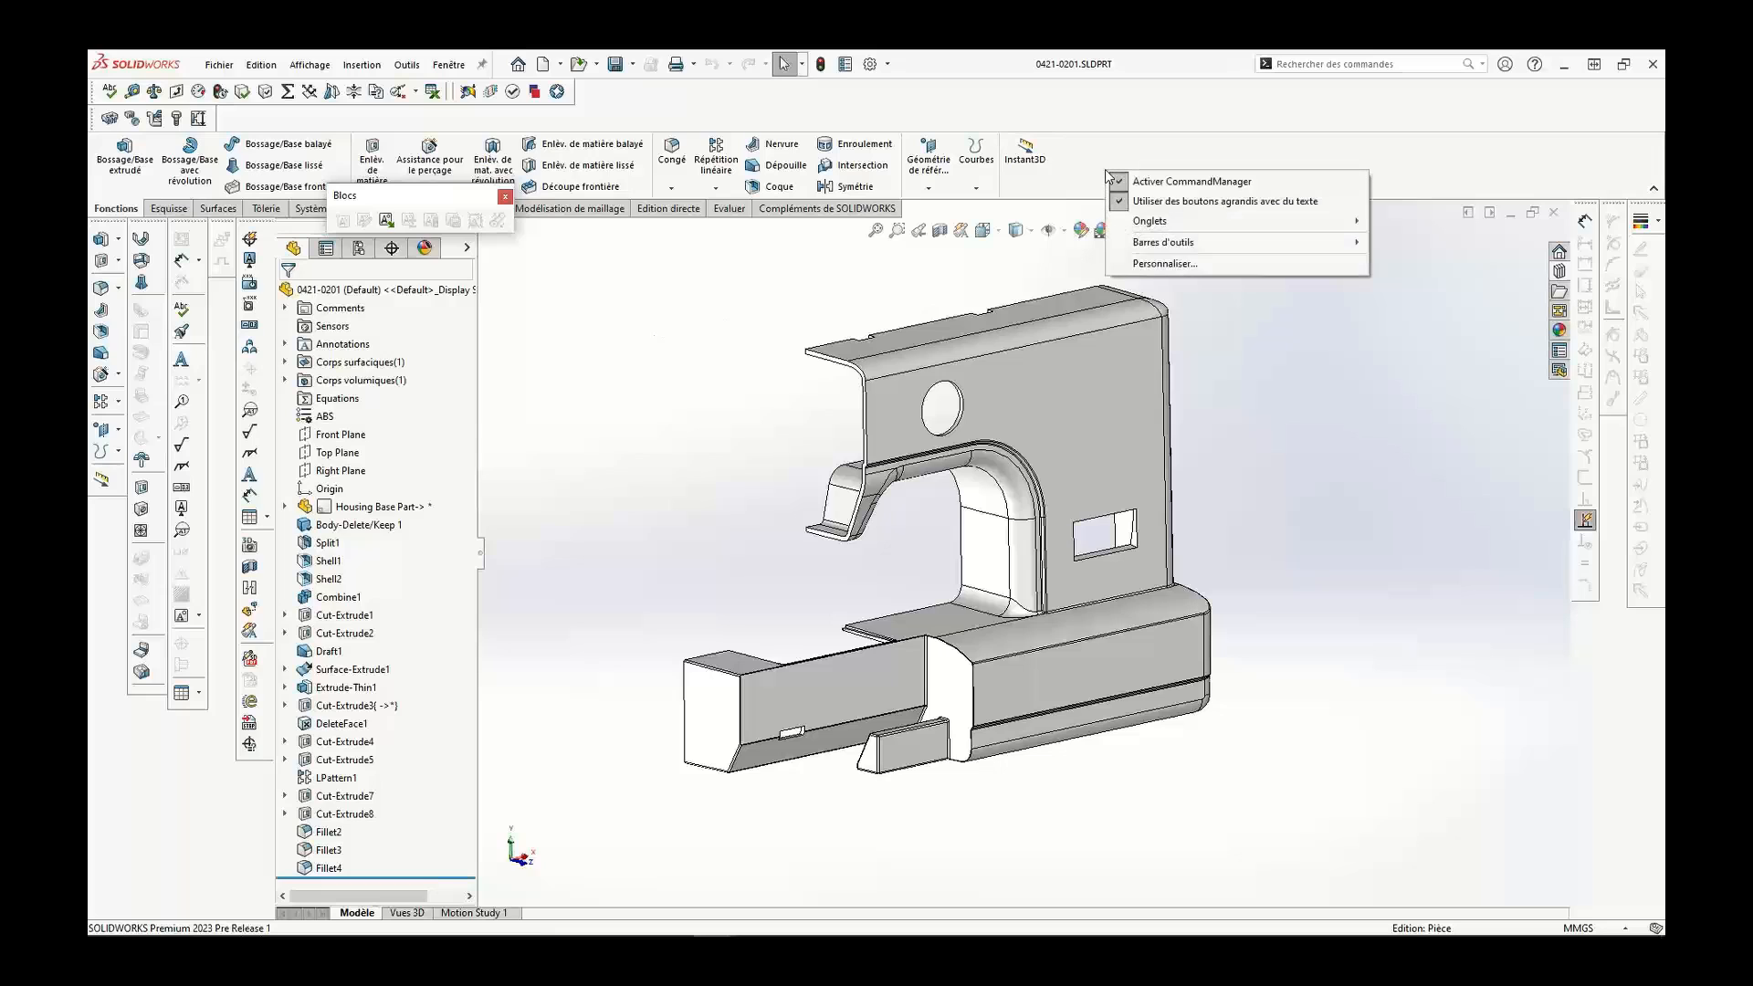
left_click(1147, 264)
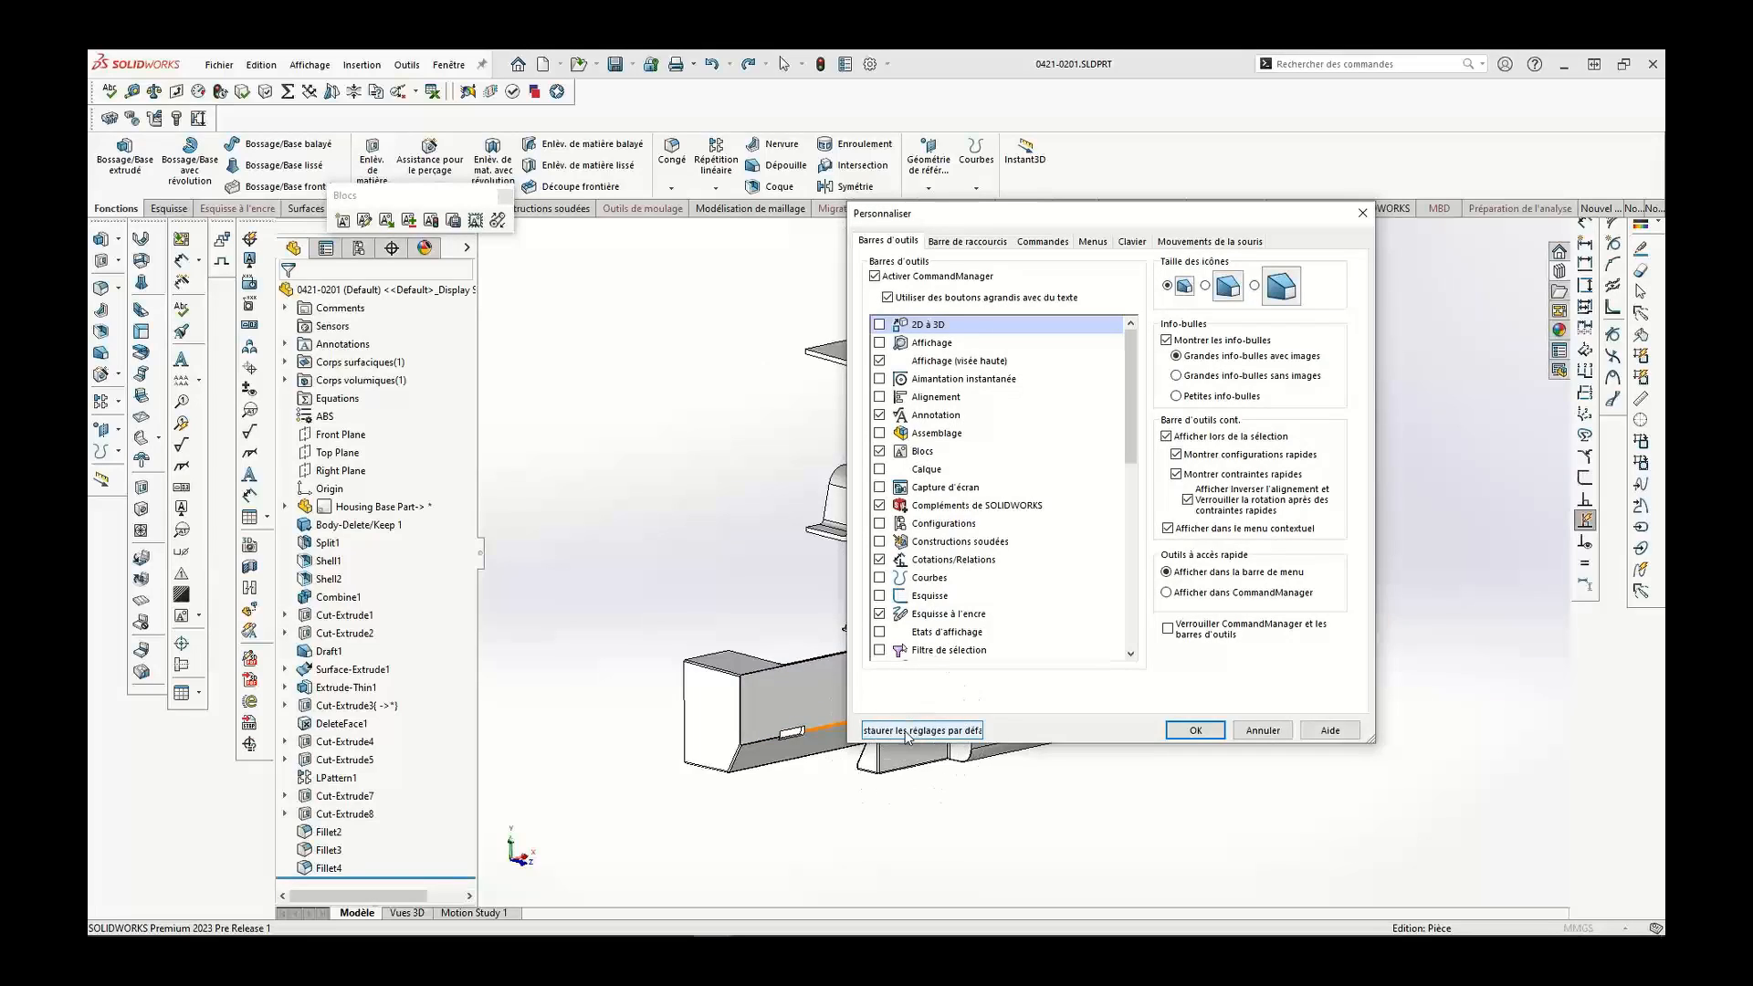
left_click(907, 735)
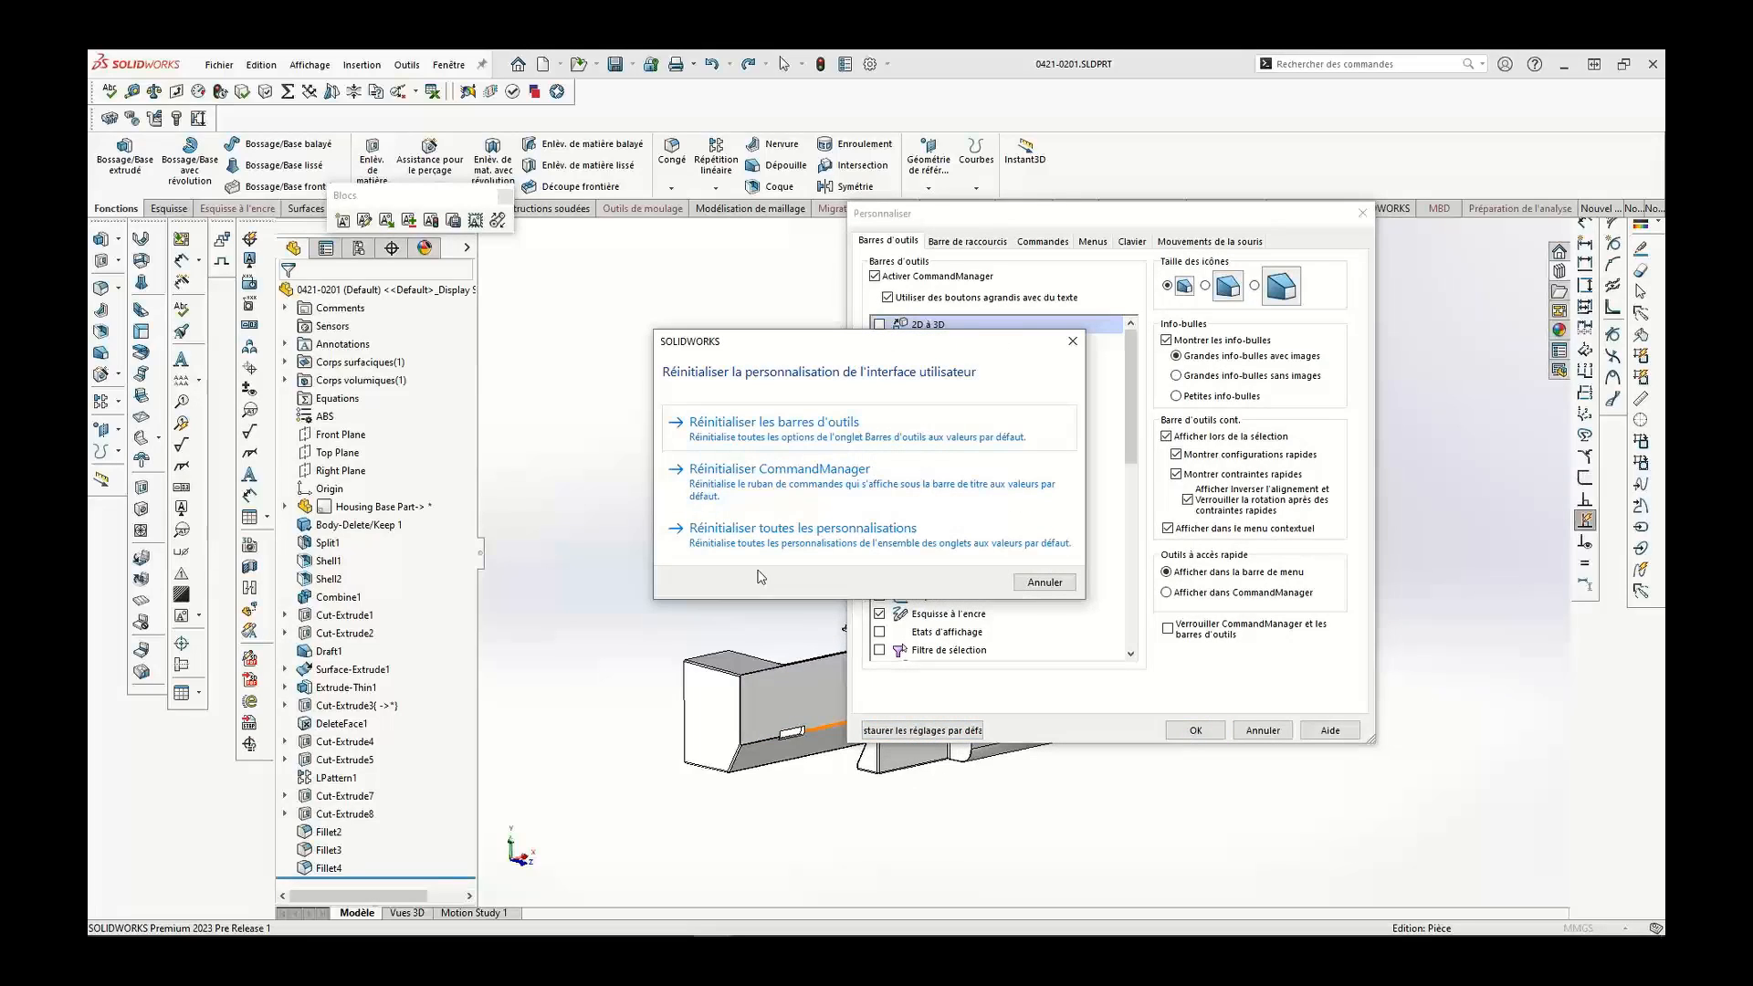
left_click(810, 426)
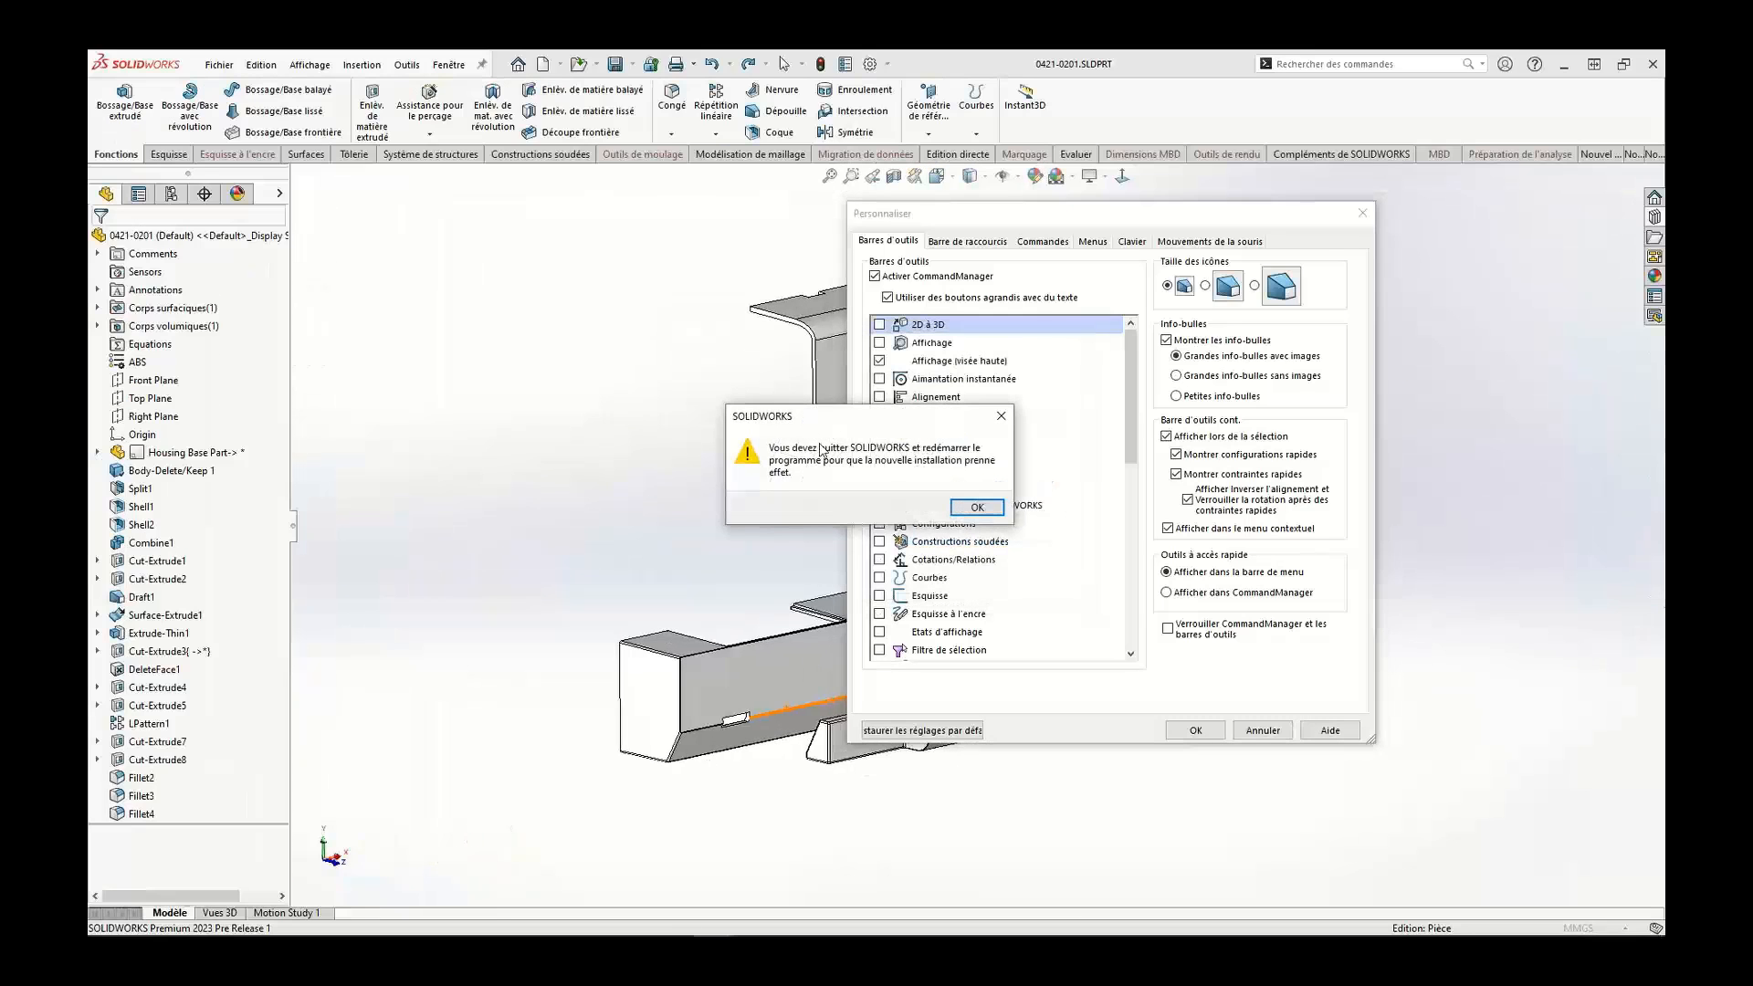
left_click(975, 508)
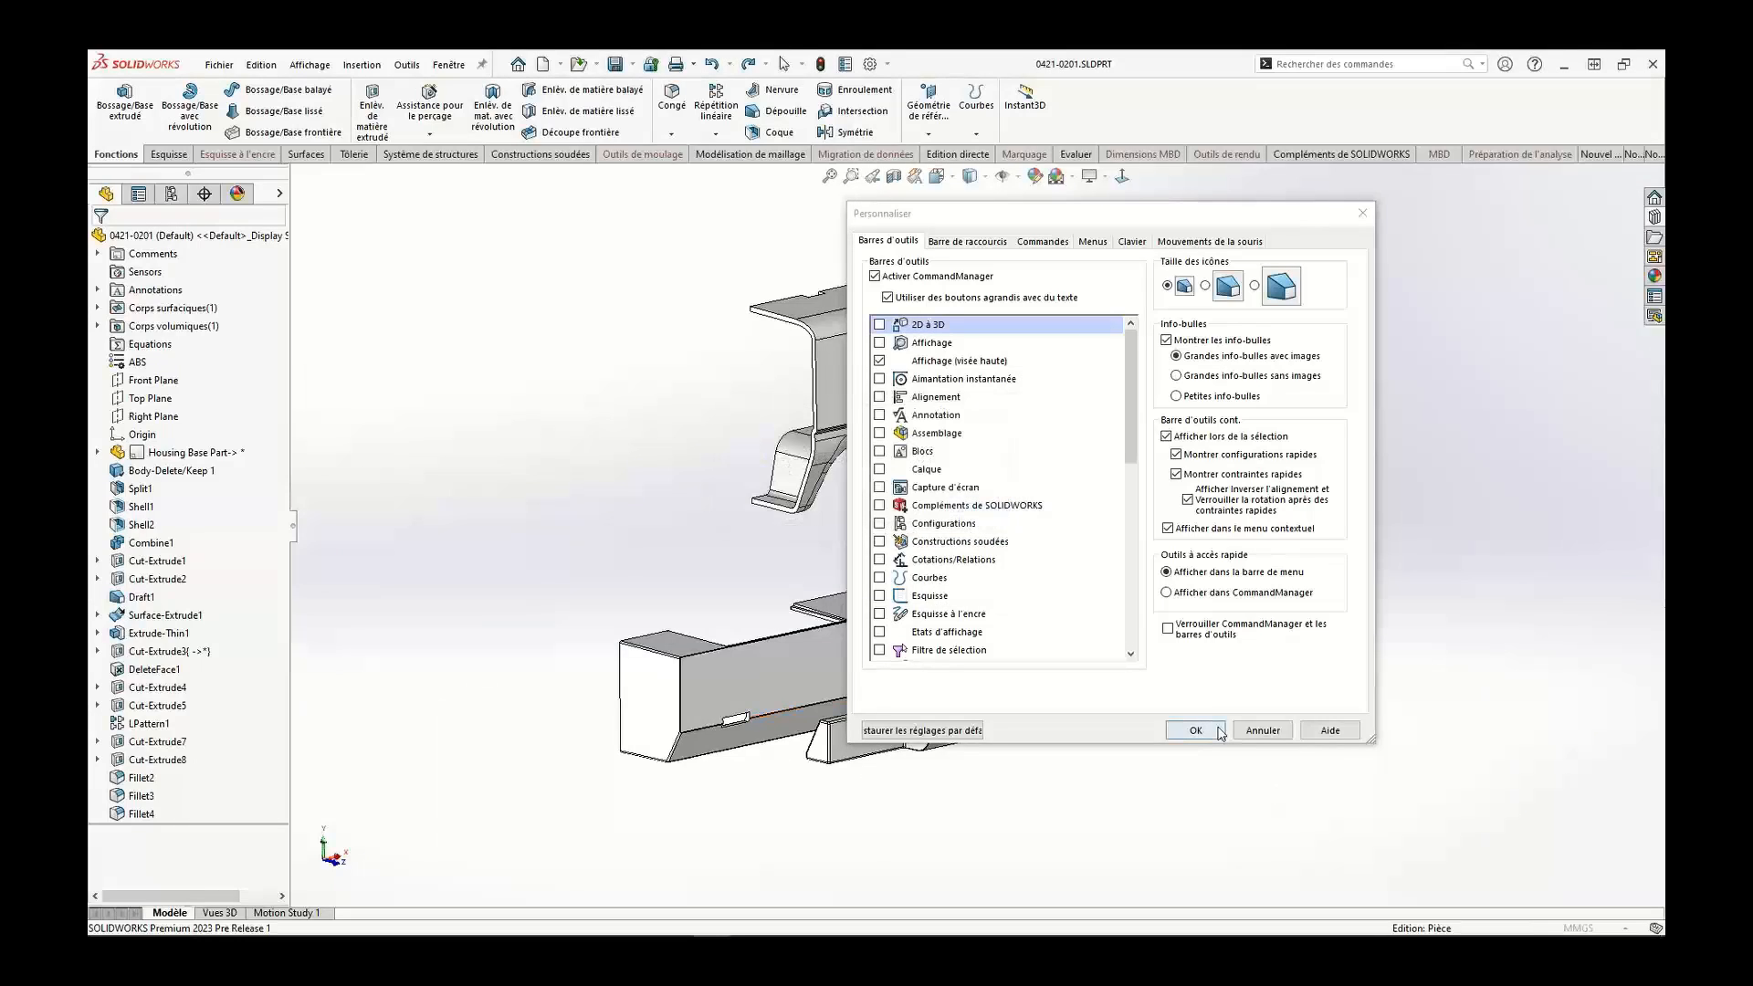
left_click(1203, 730)
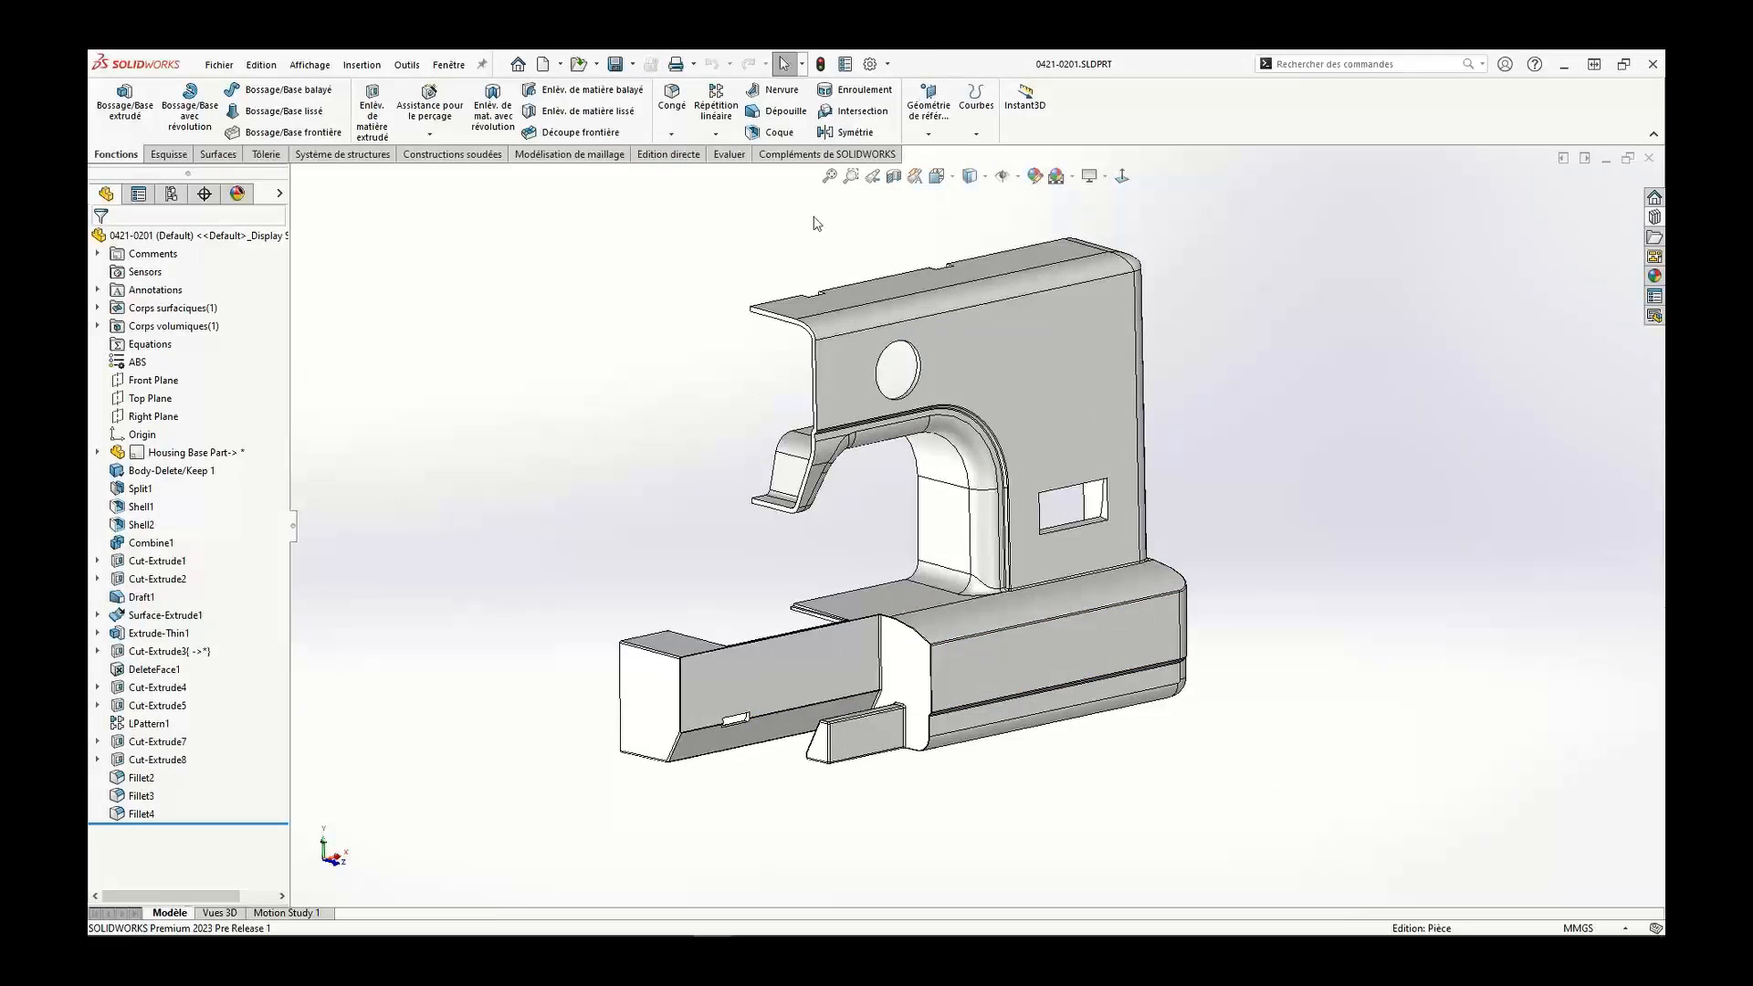
- Restore the SOLIDWORKS settings from a file for the current user, continuing without creating a backup copy
left_click(887, 64)
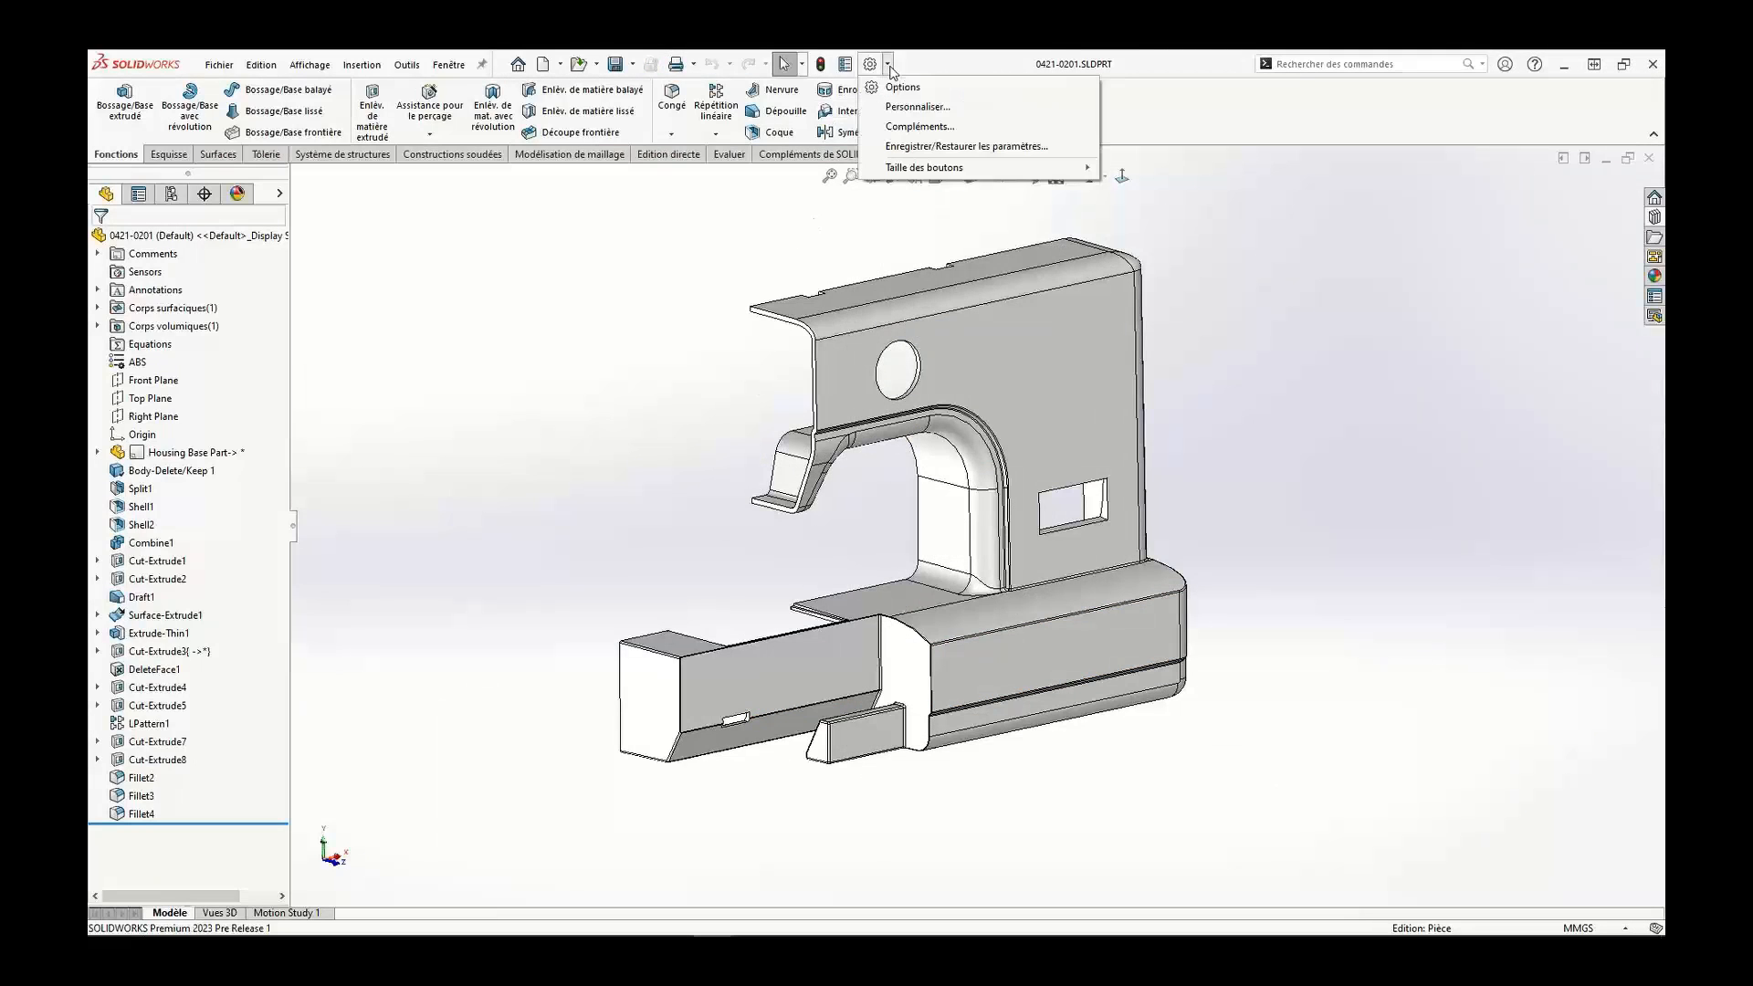
left_click(918, 148)
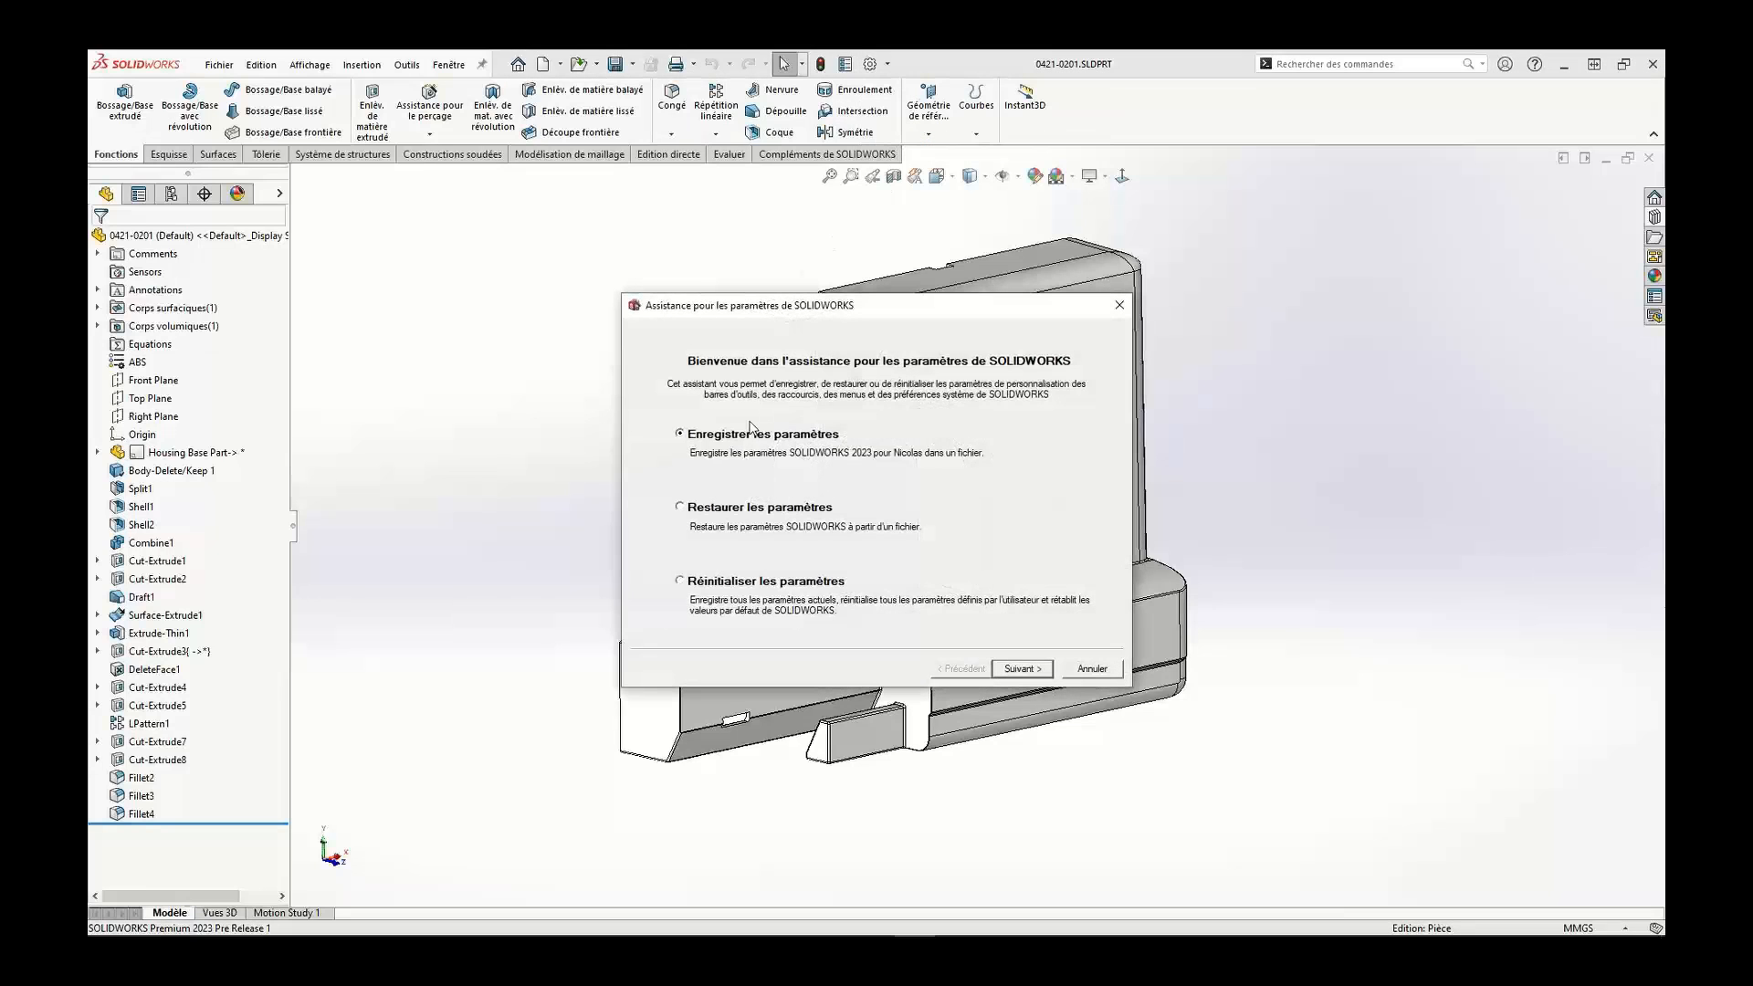
left_click(728, 517)
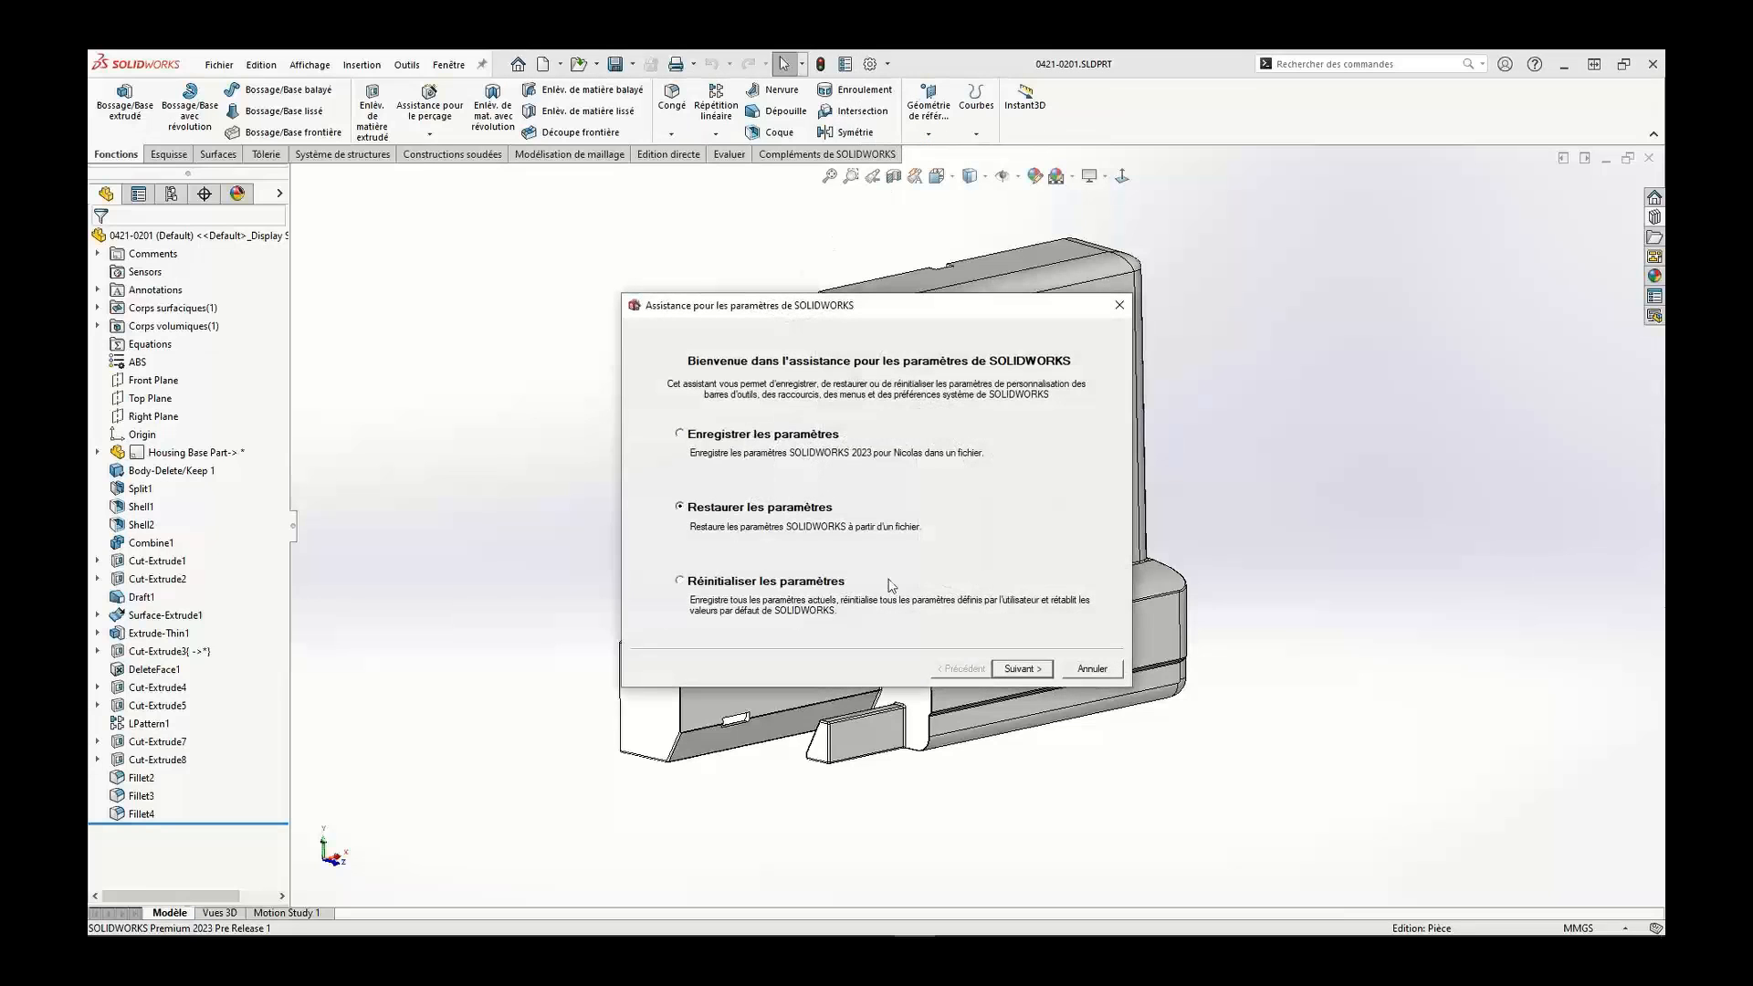
left_click(1021, 668)
left_click(1023, 672)
left_click(1022, 670)
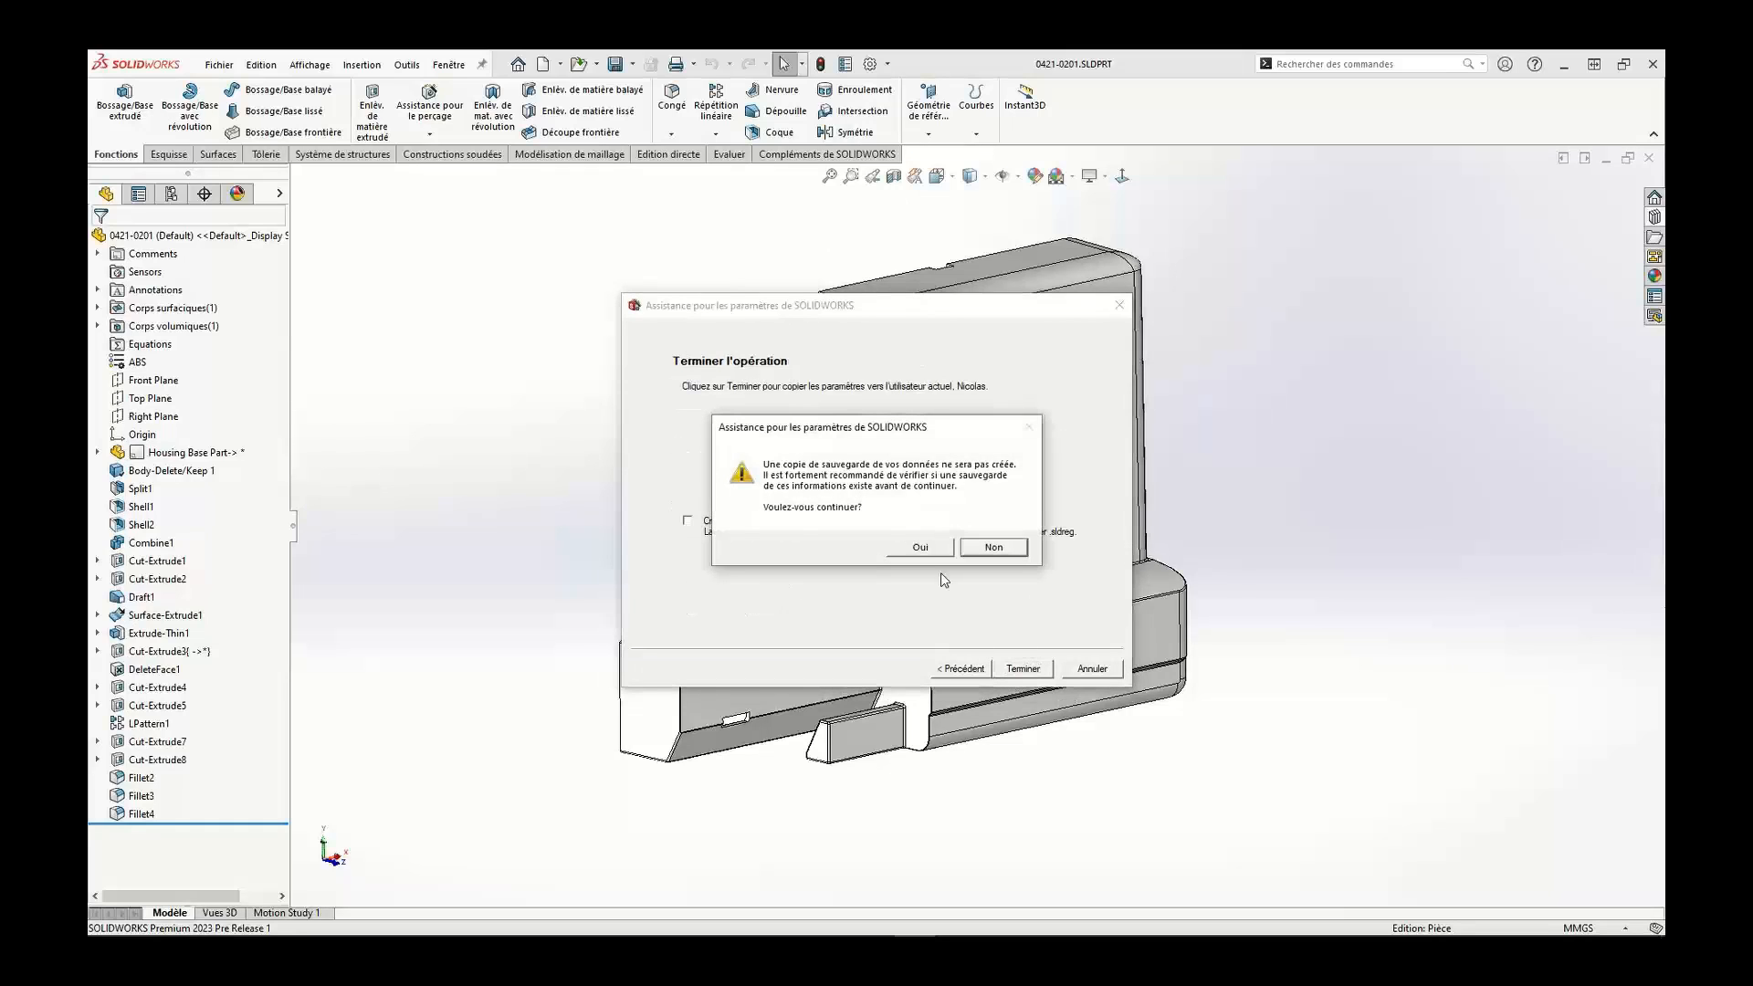
left_click(920, 549)
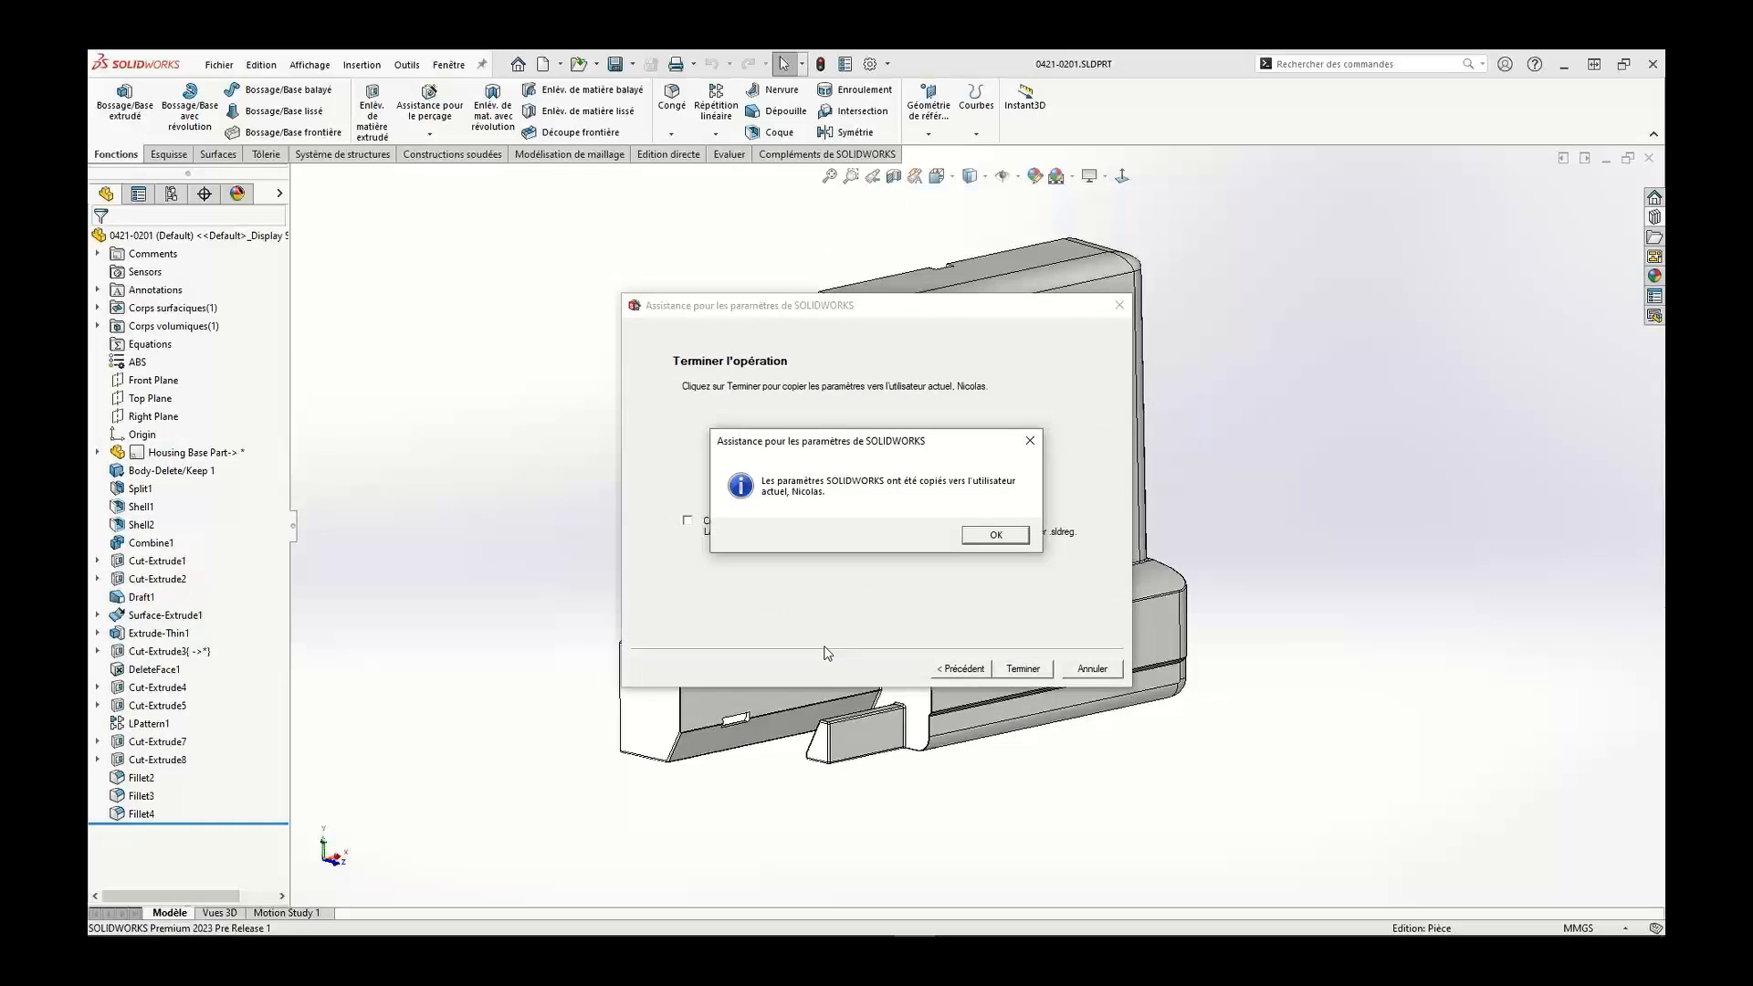
left_click(995, 535)
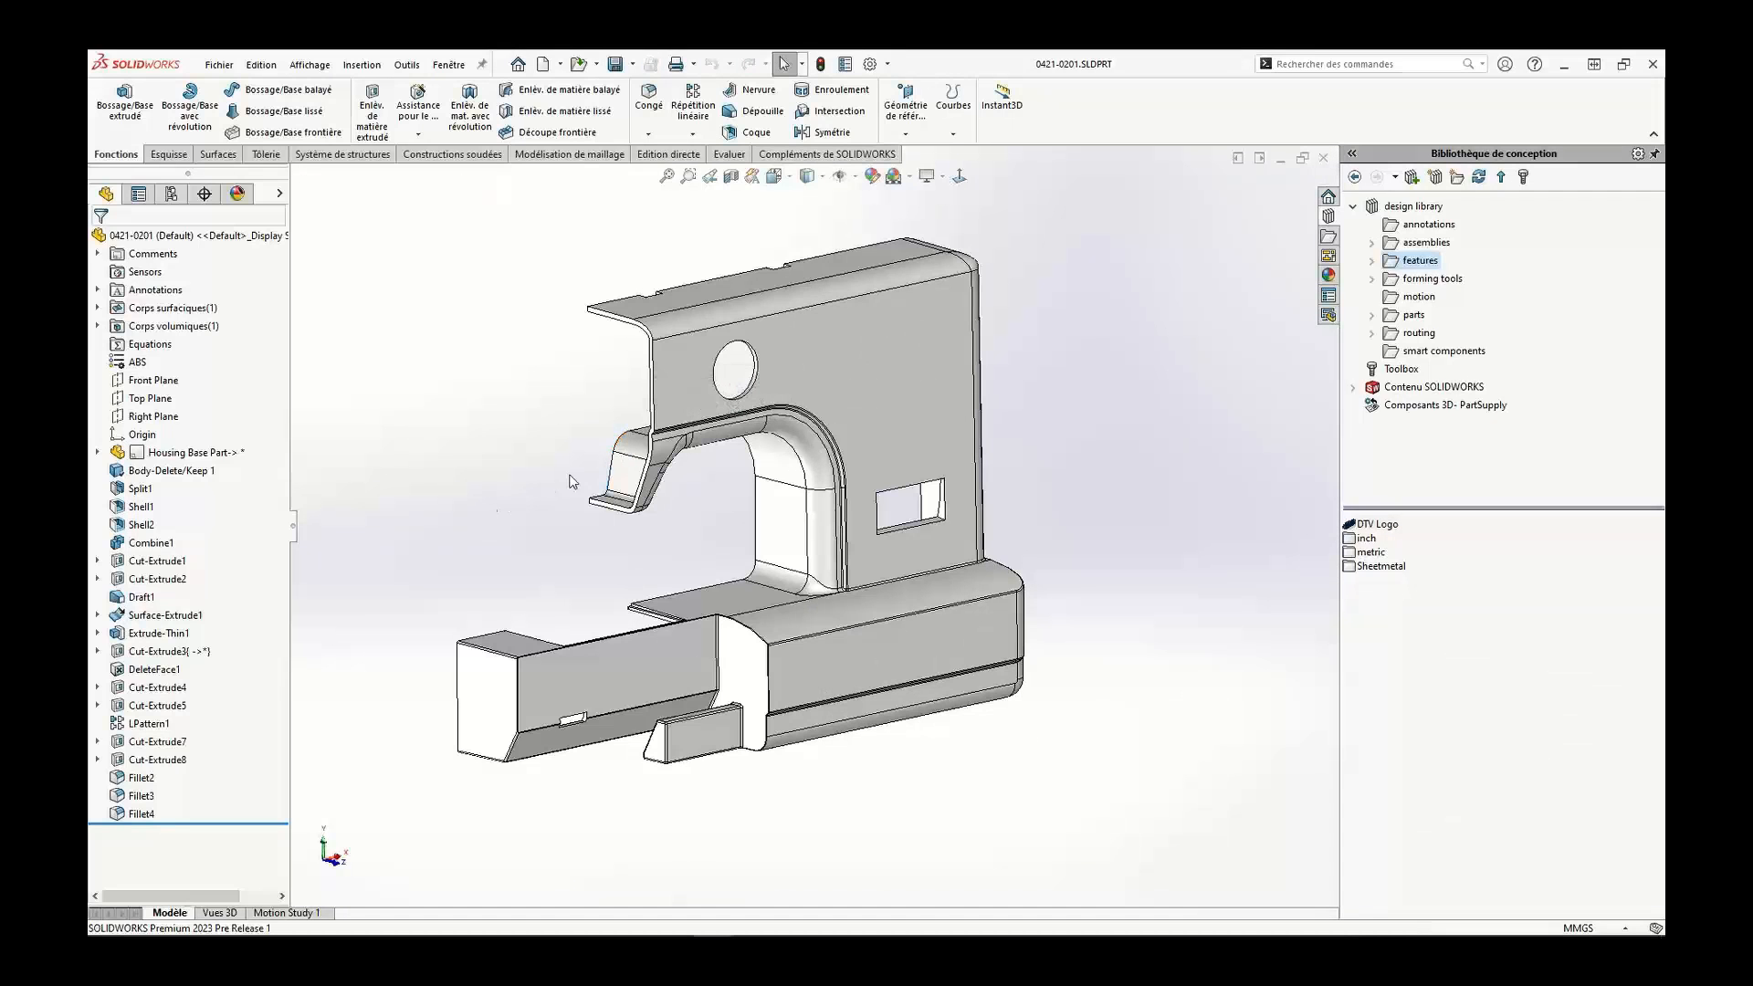
- Examine the Performance system options, including "Performances graphiques améliorées", cancel without changing them, and close the part
key("z")
key("z")
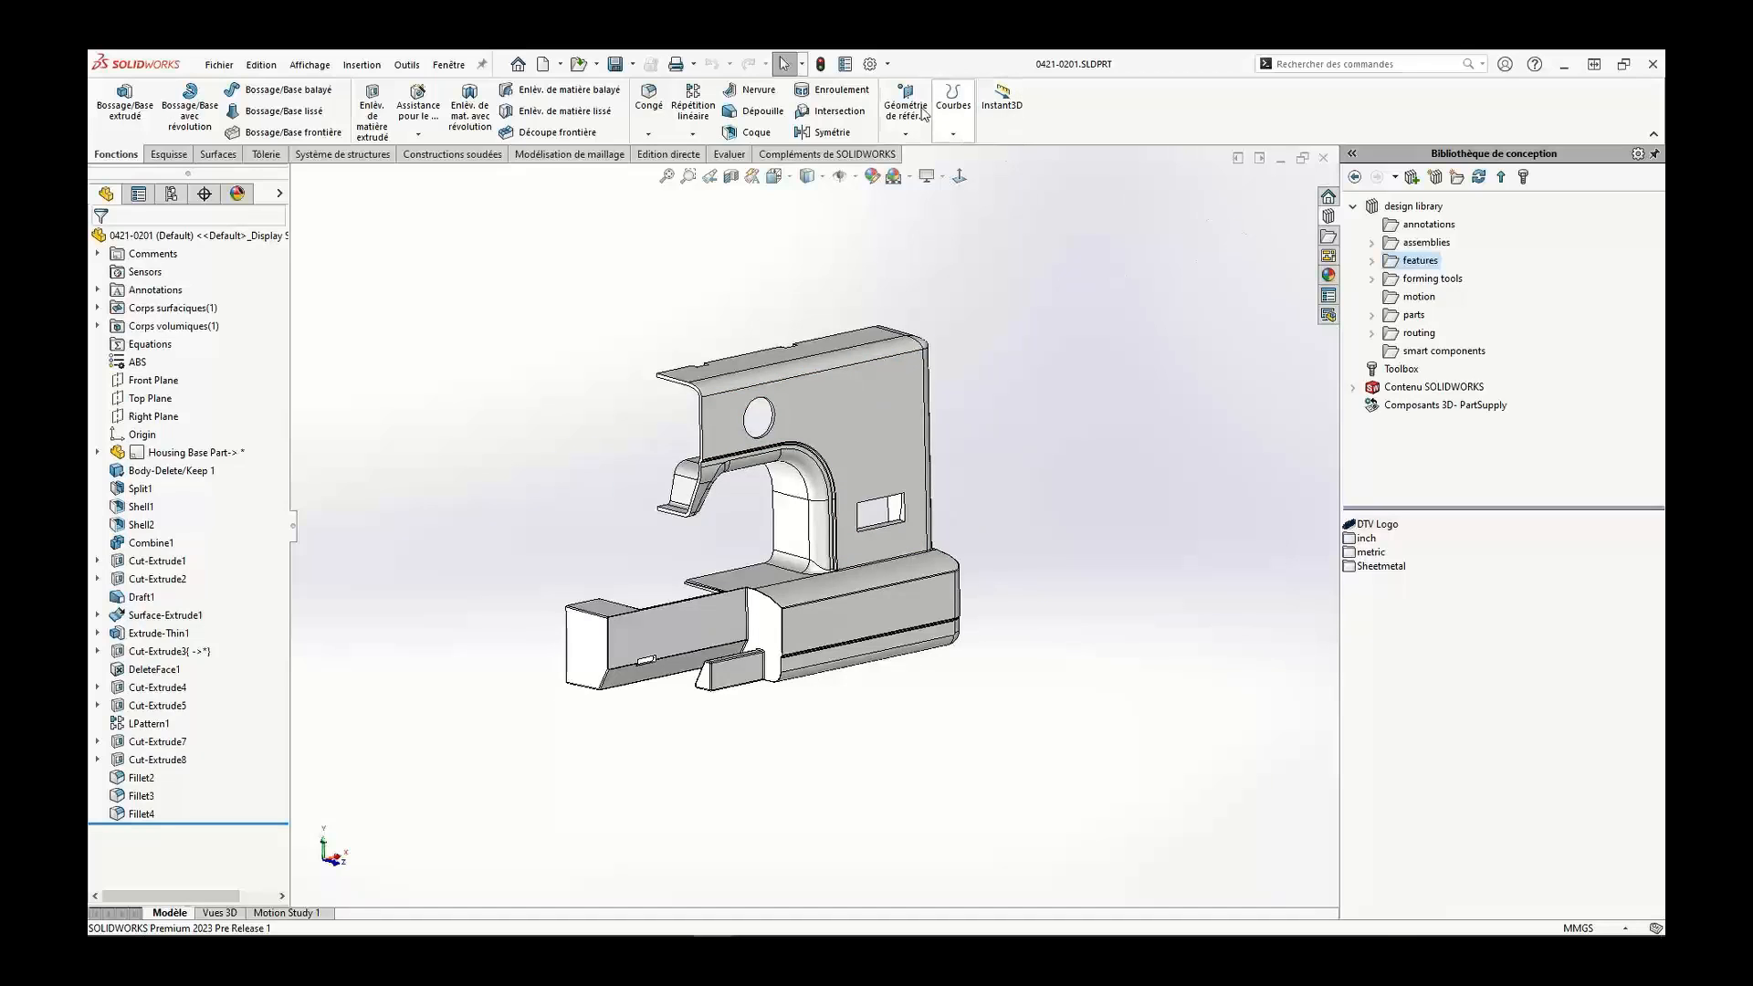
left_click(871, 66)
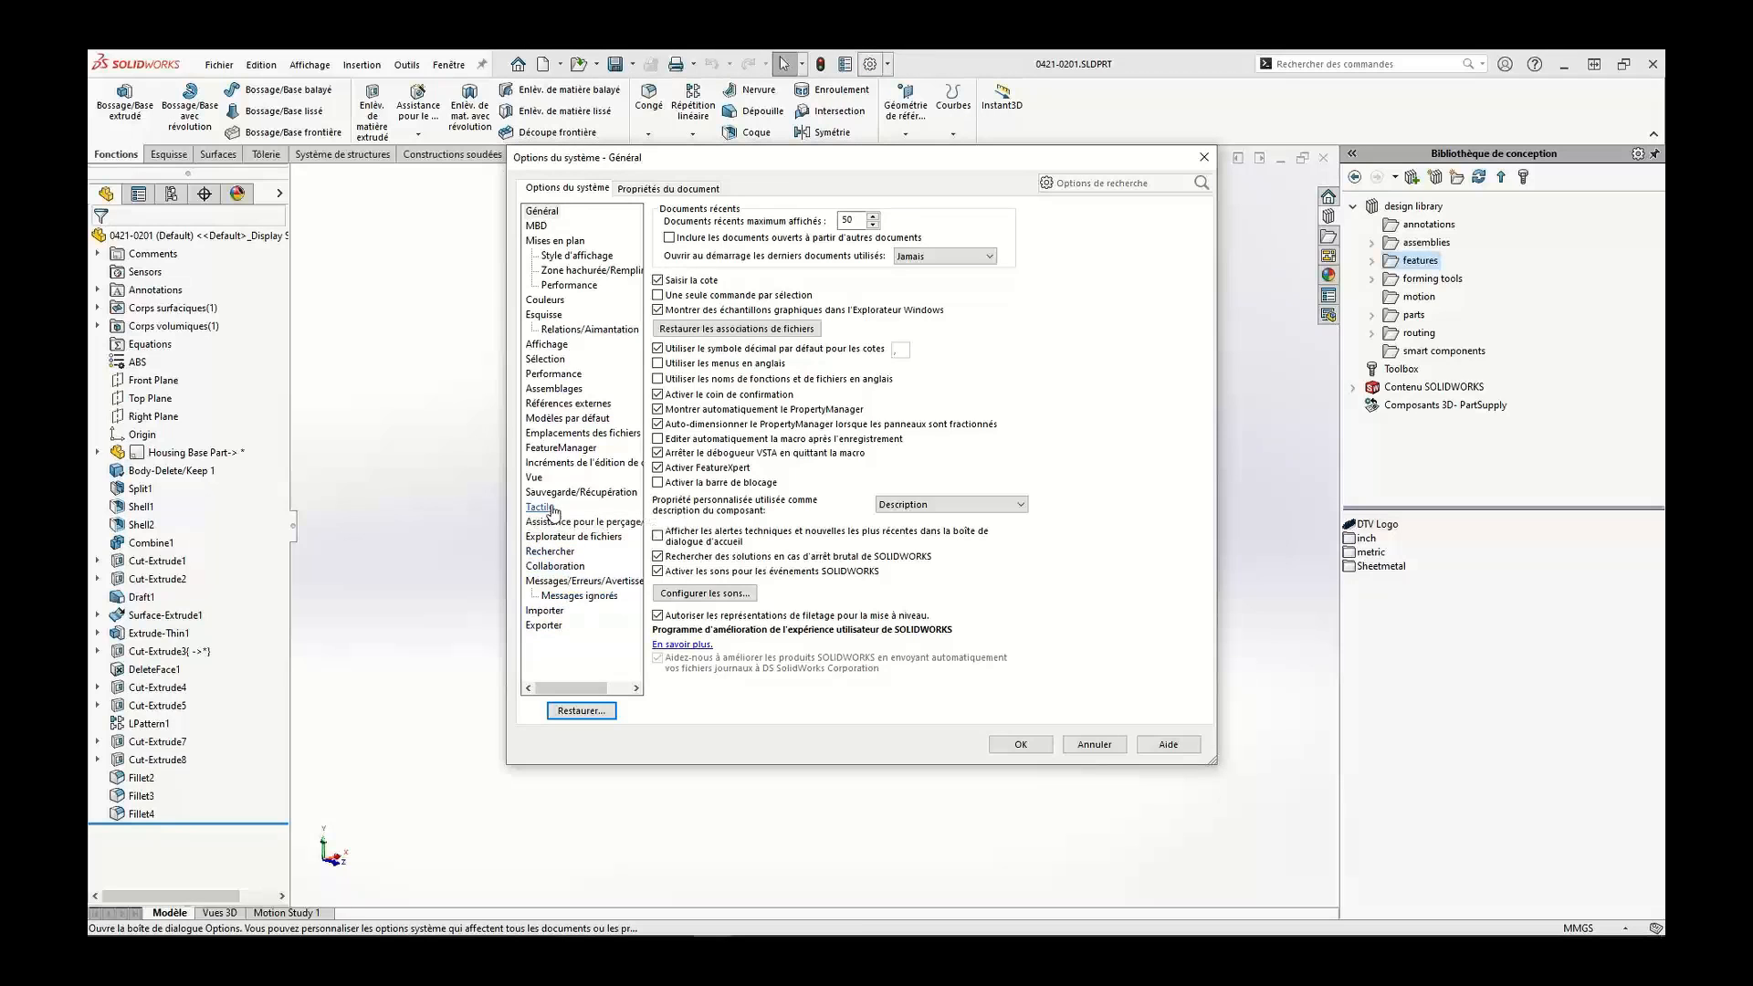
left_click(551, 374)
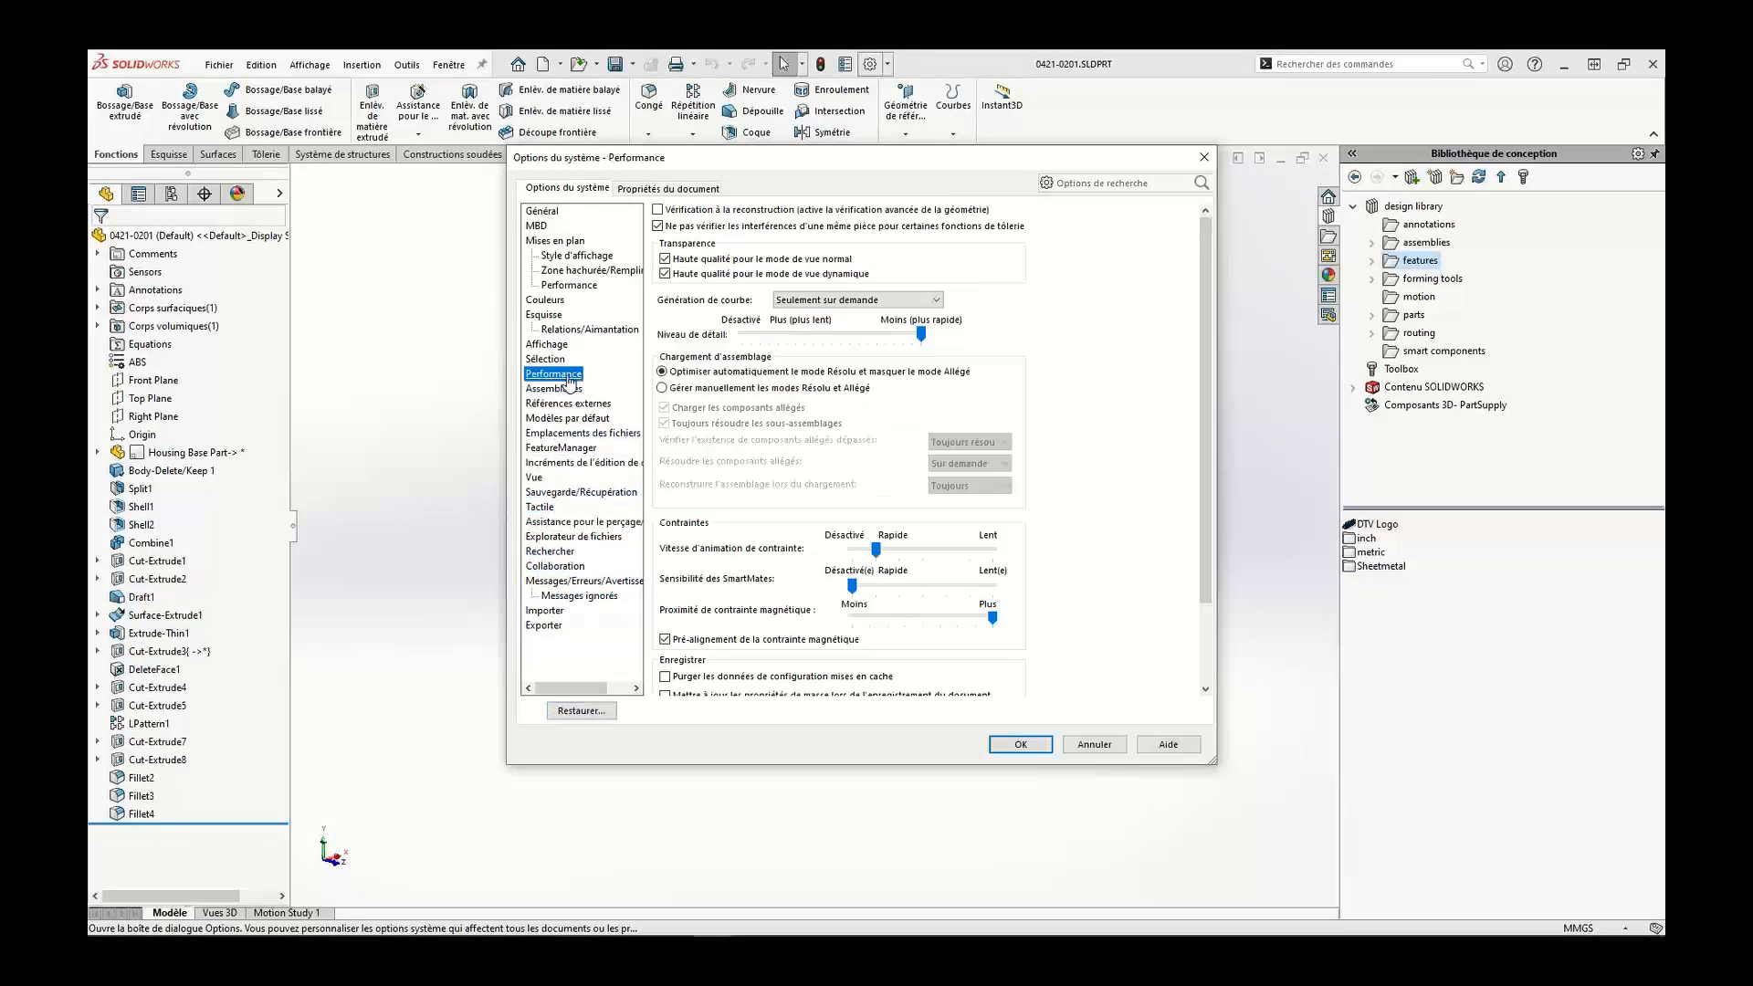
scroll(1112, 471, "down", 2)
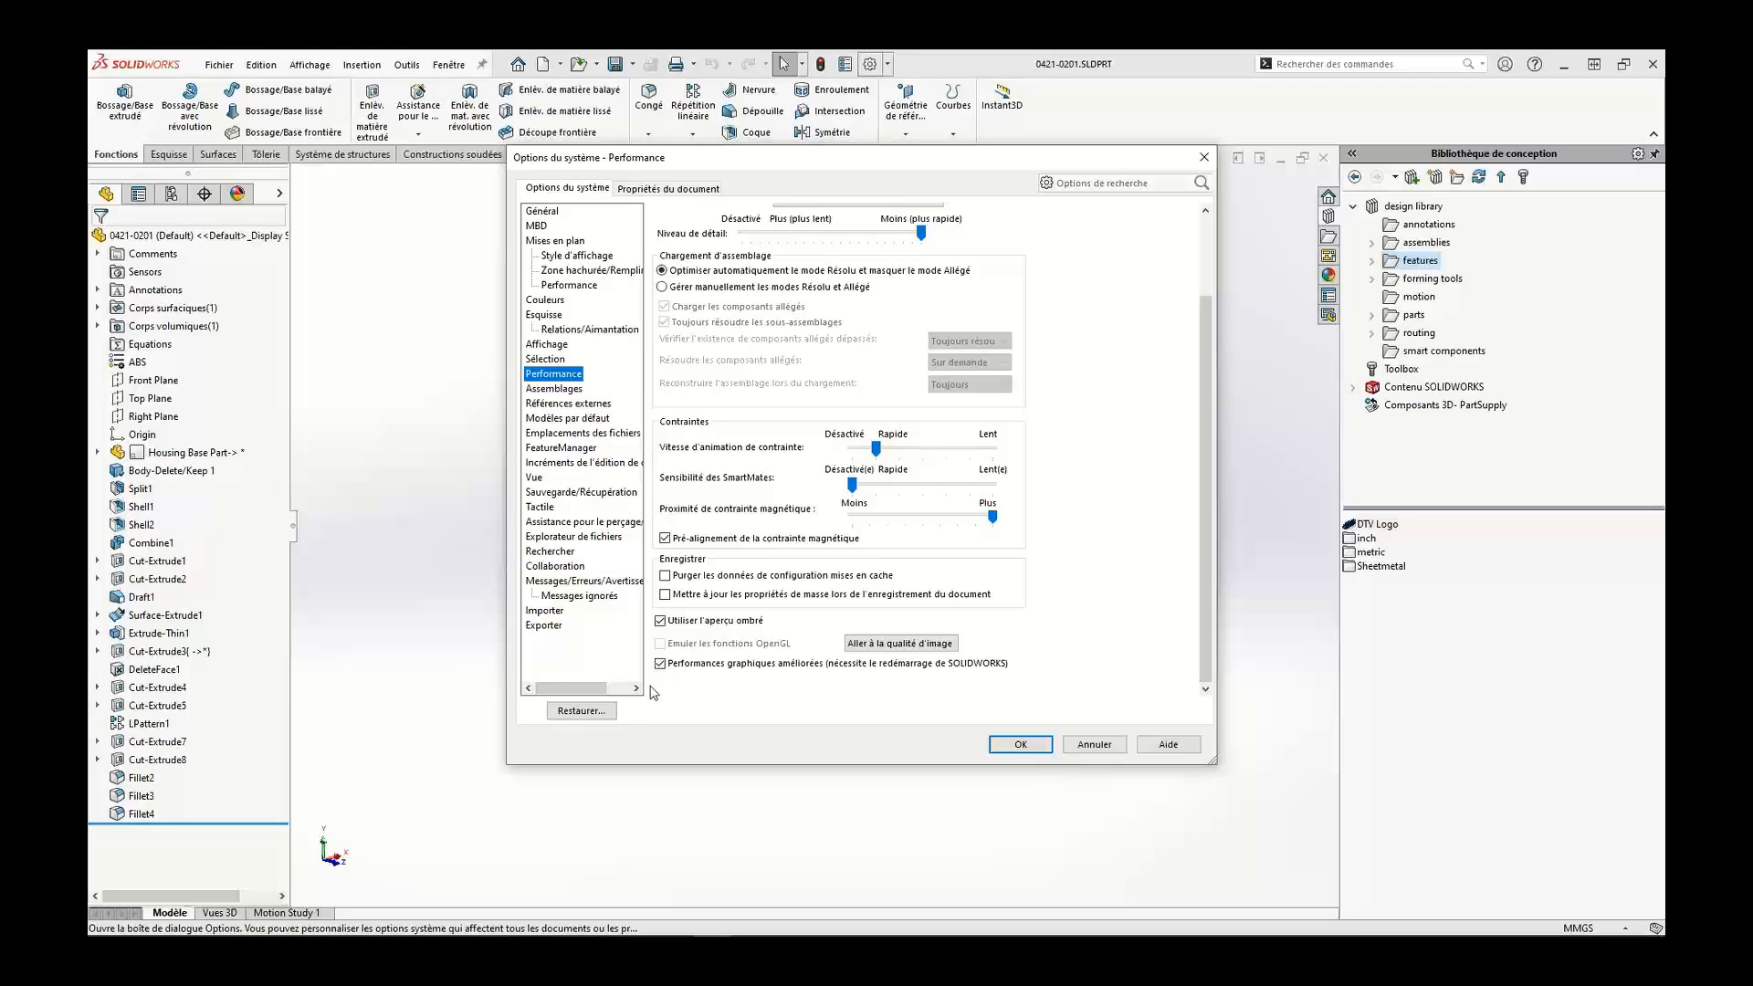
left_click(1095, 744)
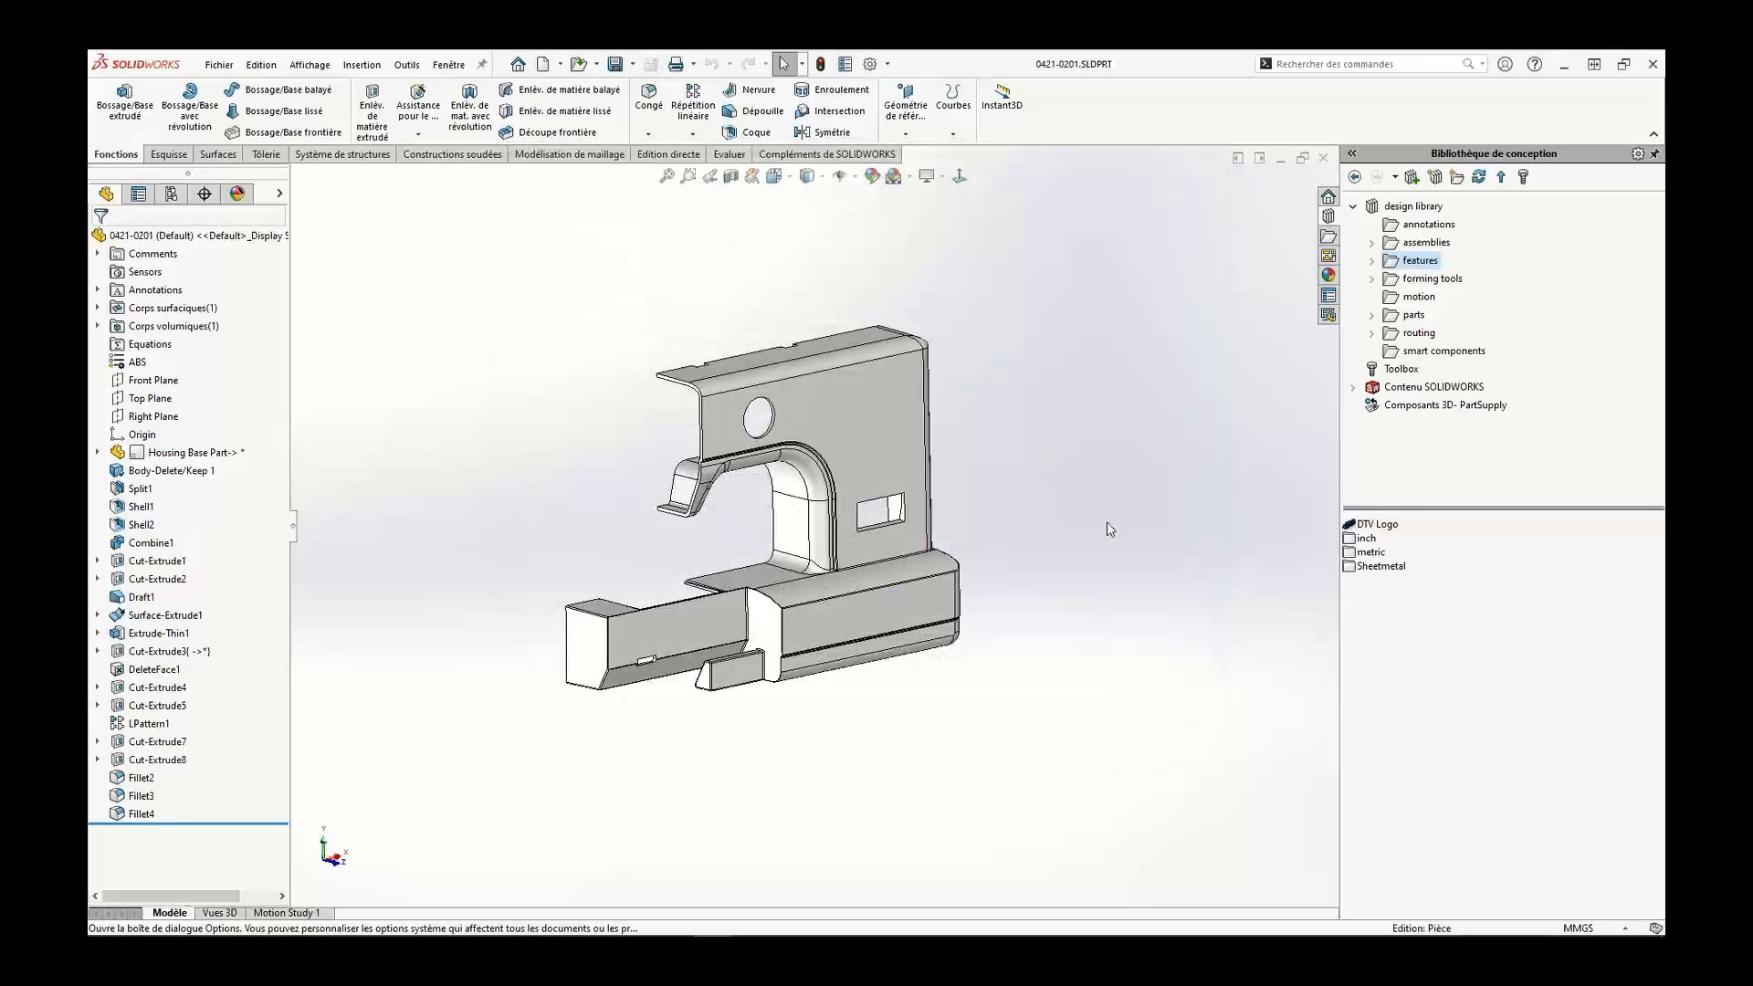
left_click(1325, 157)
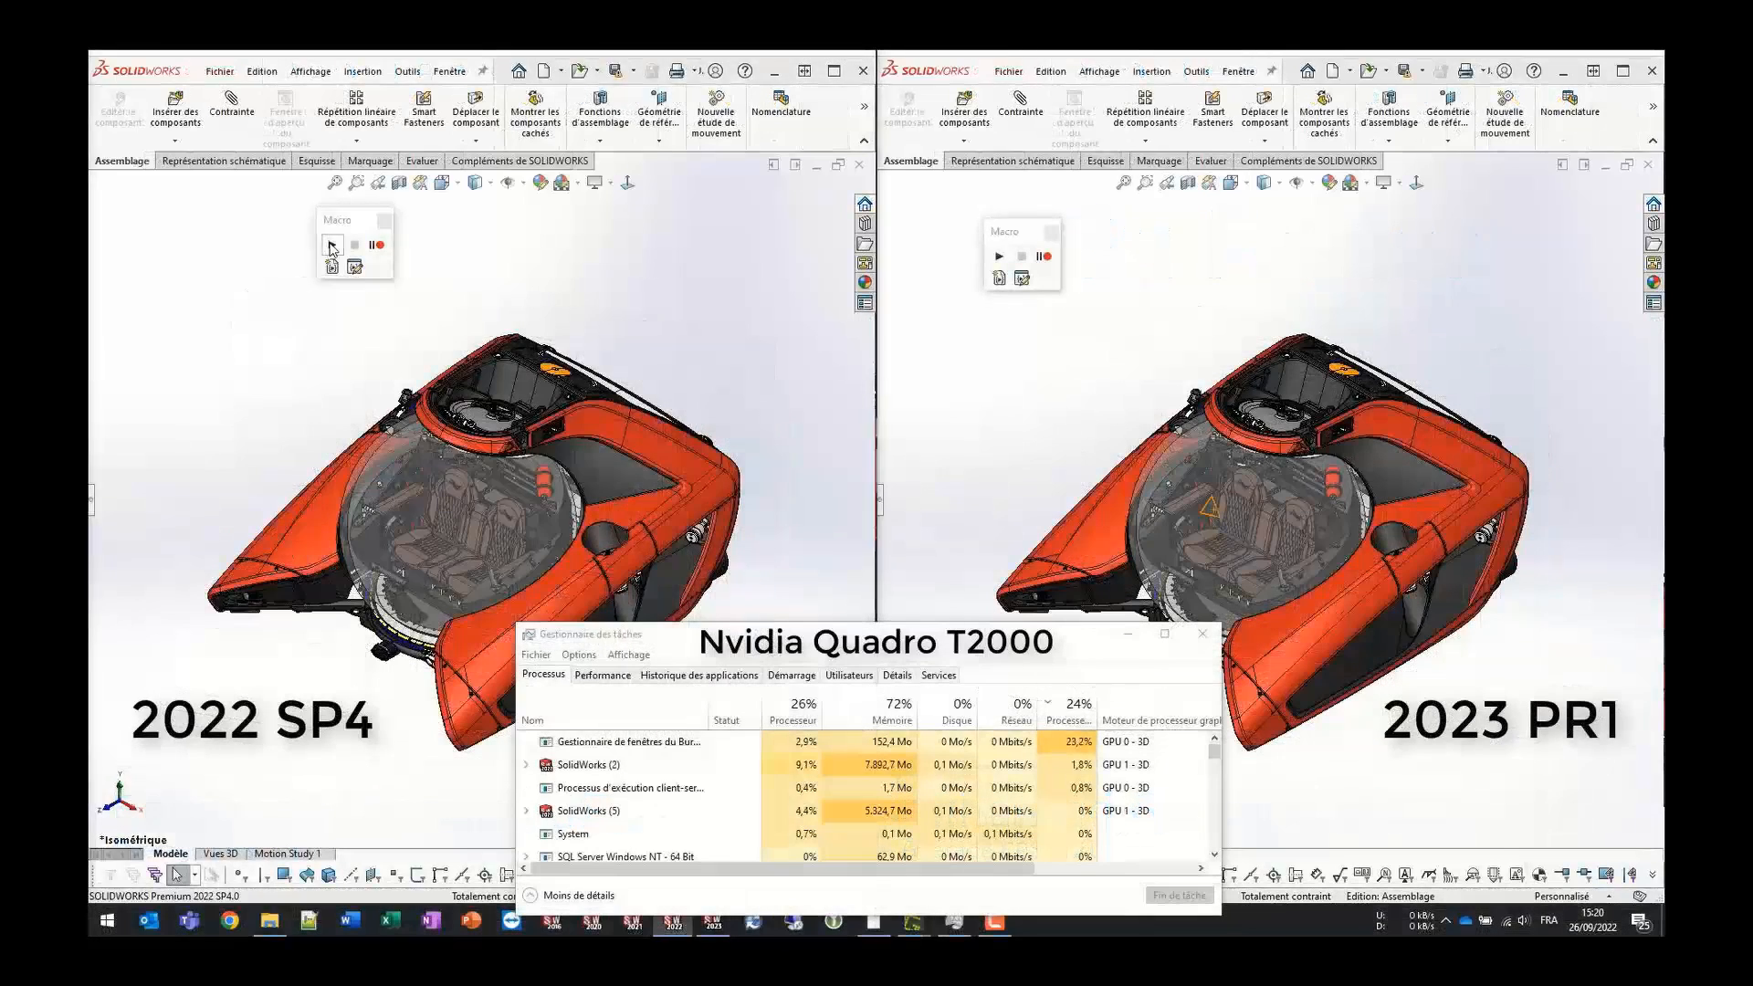
- Run the FrameRate.swp macro on the assembly in the SOLIDWORKS 2022 SP4 session
left_click(399, 487)
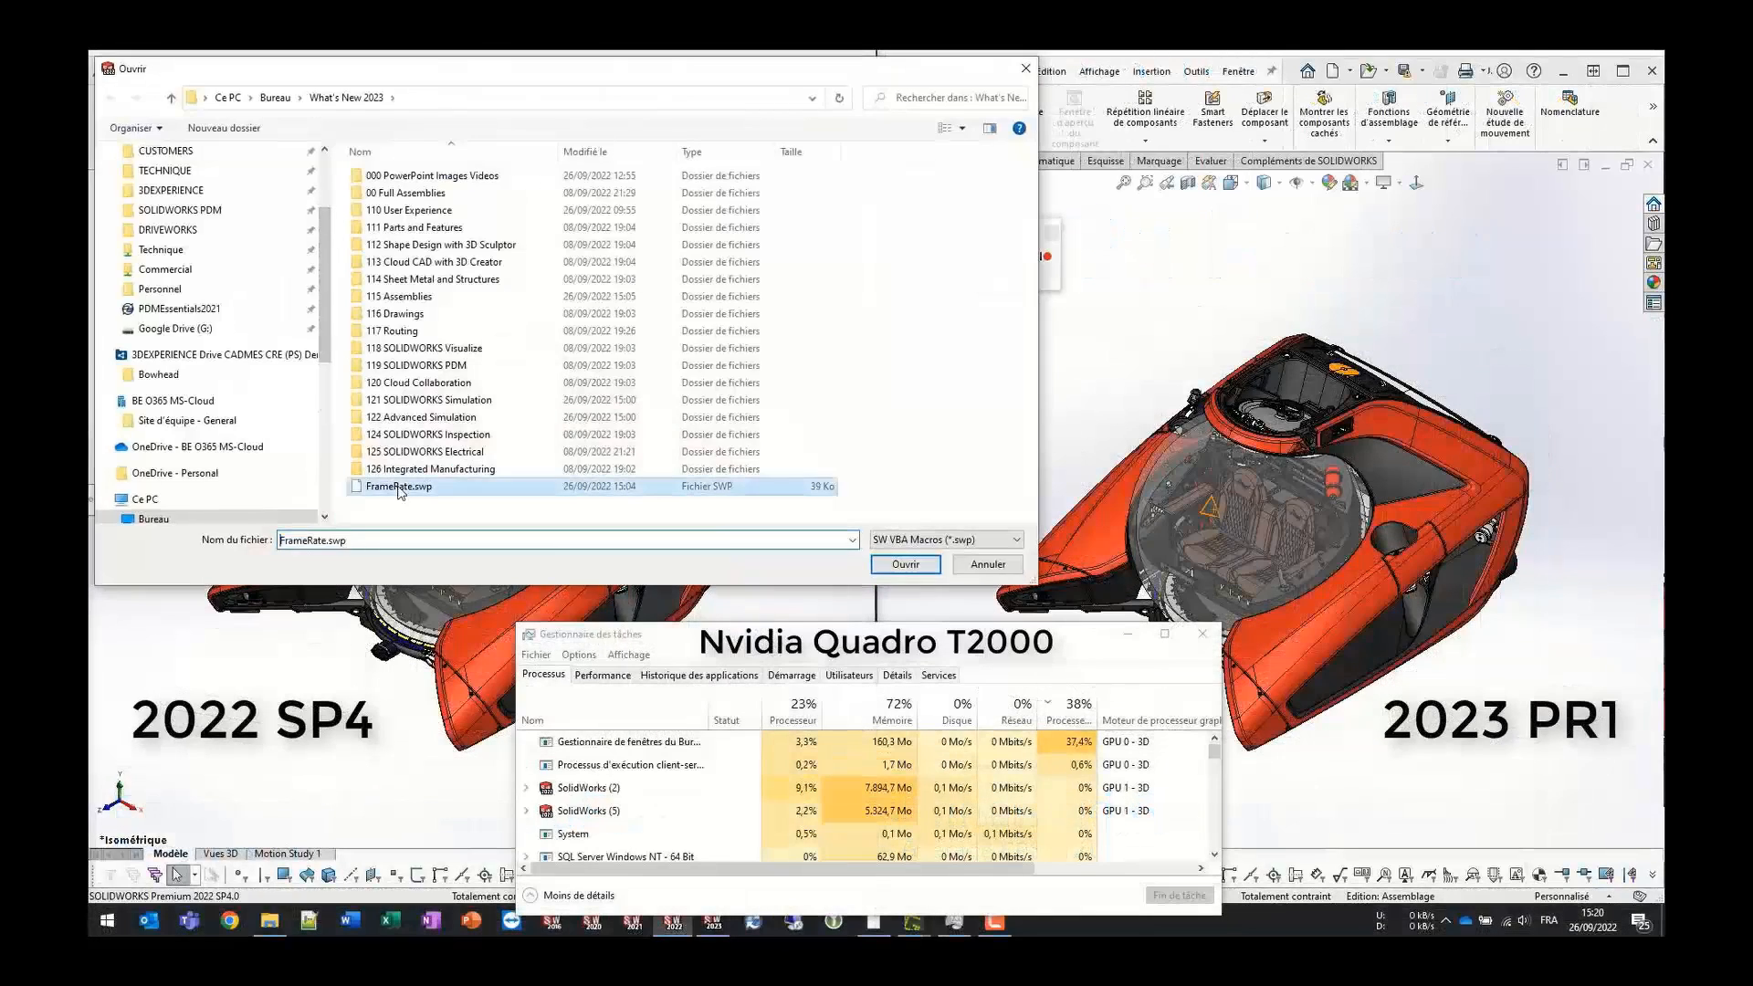
left_click(891, 565)
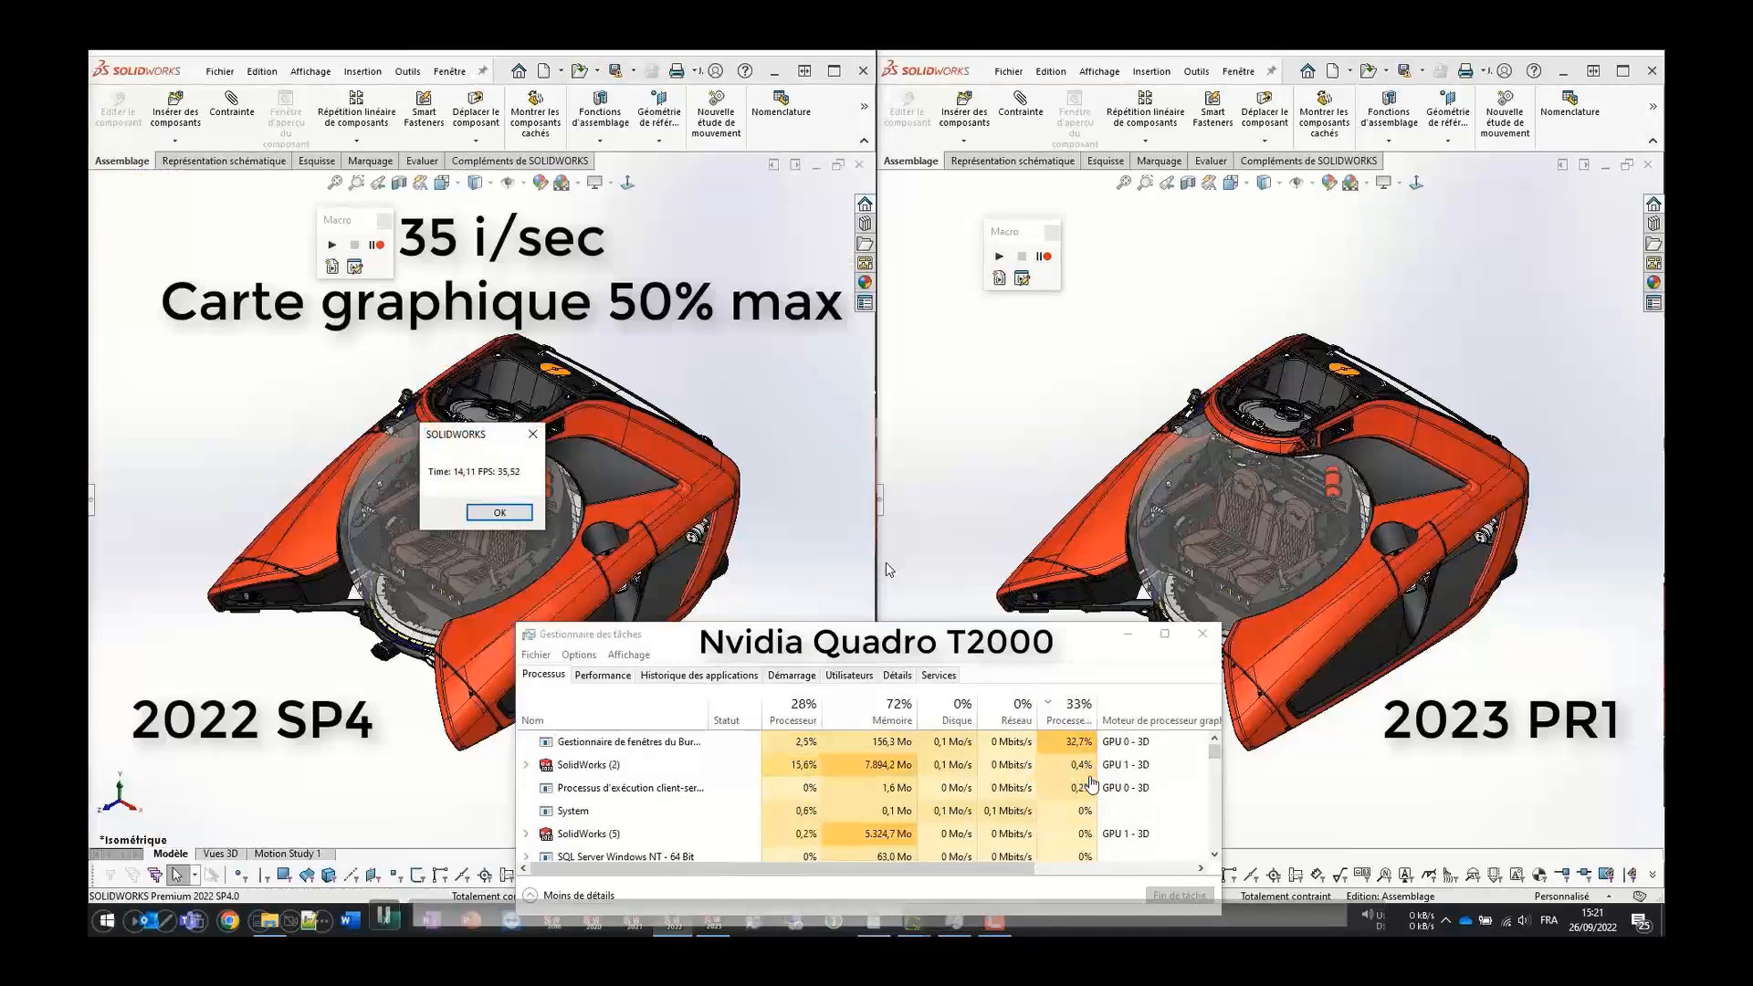
- Switch to the SOLIDWORKS 2023 PR1 session and run the FrameRate.swp macro on the same assembly
left_click(1000, 258)
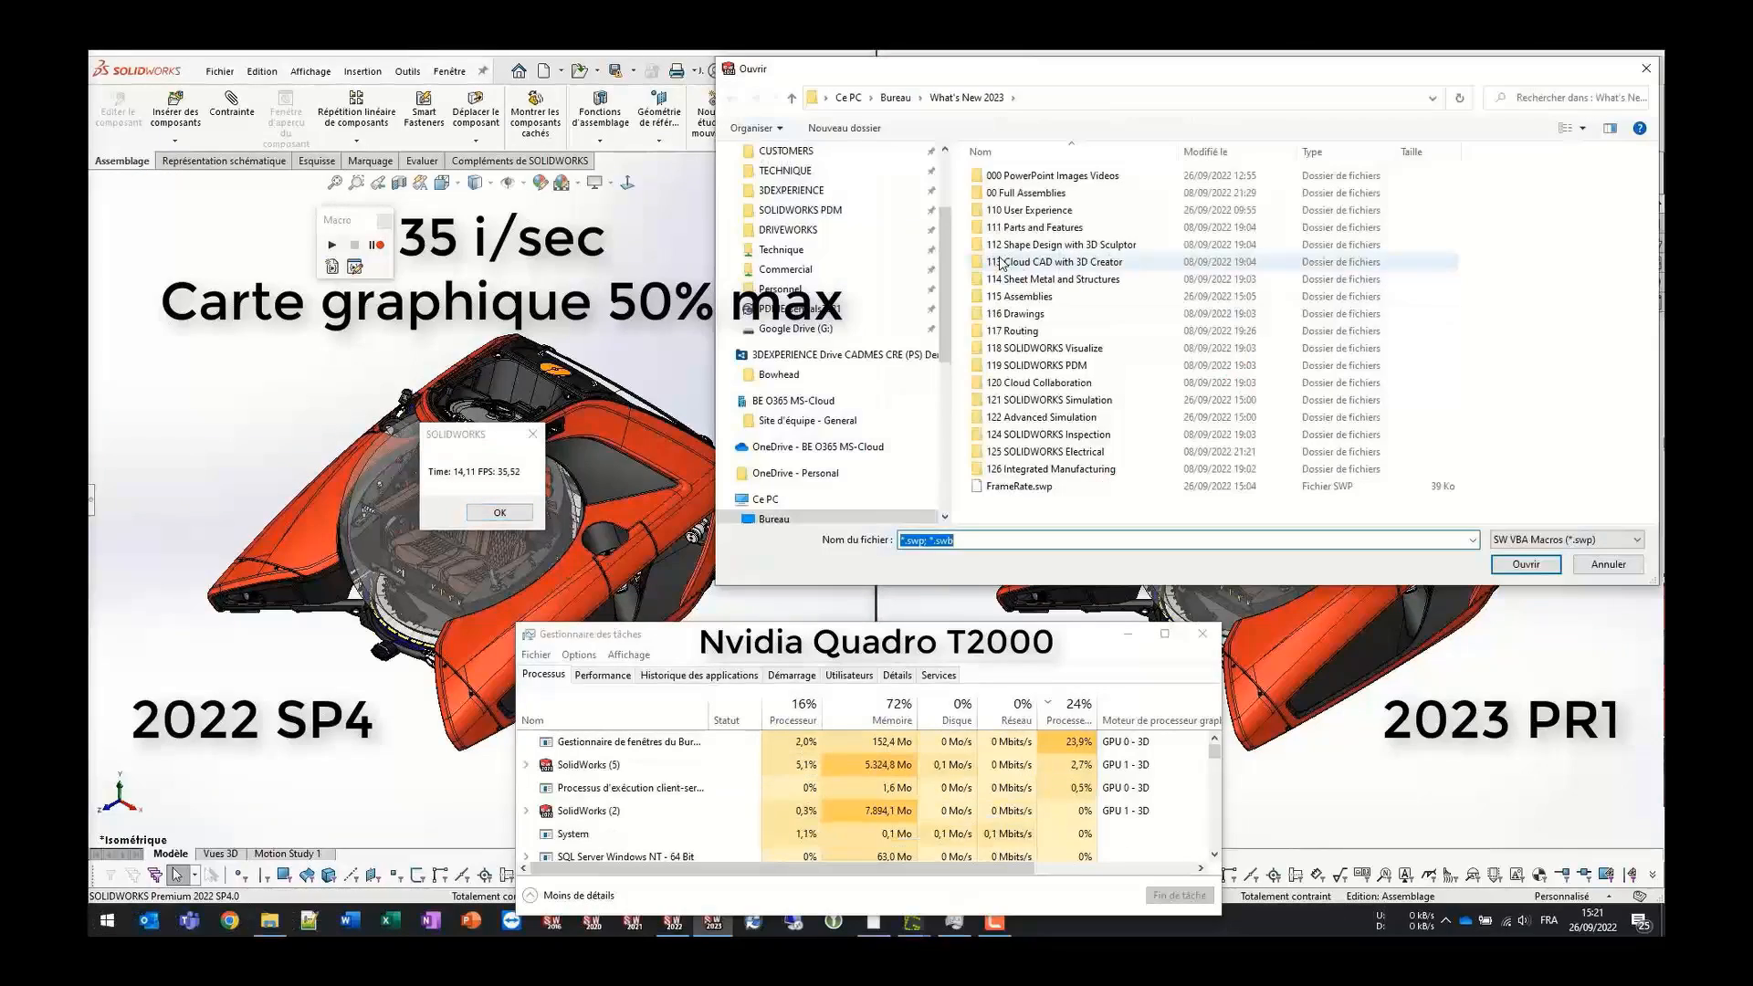
left_click(1005, 488)
left_click(1425, 568)
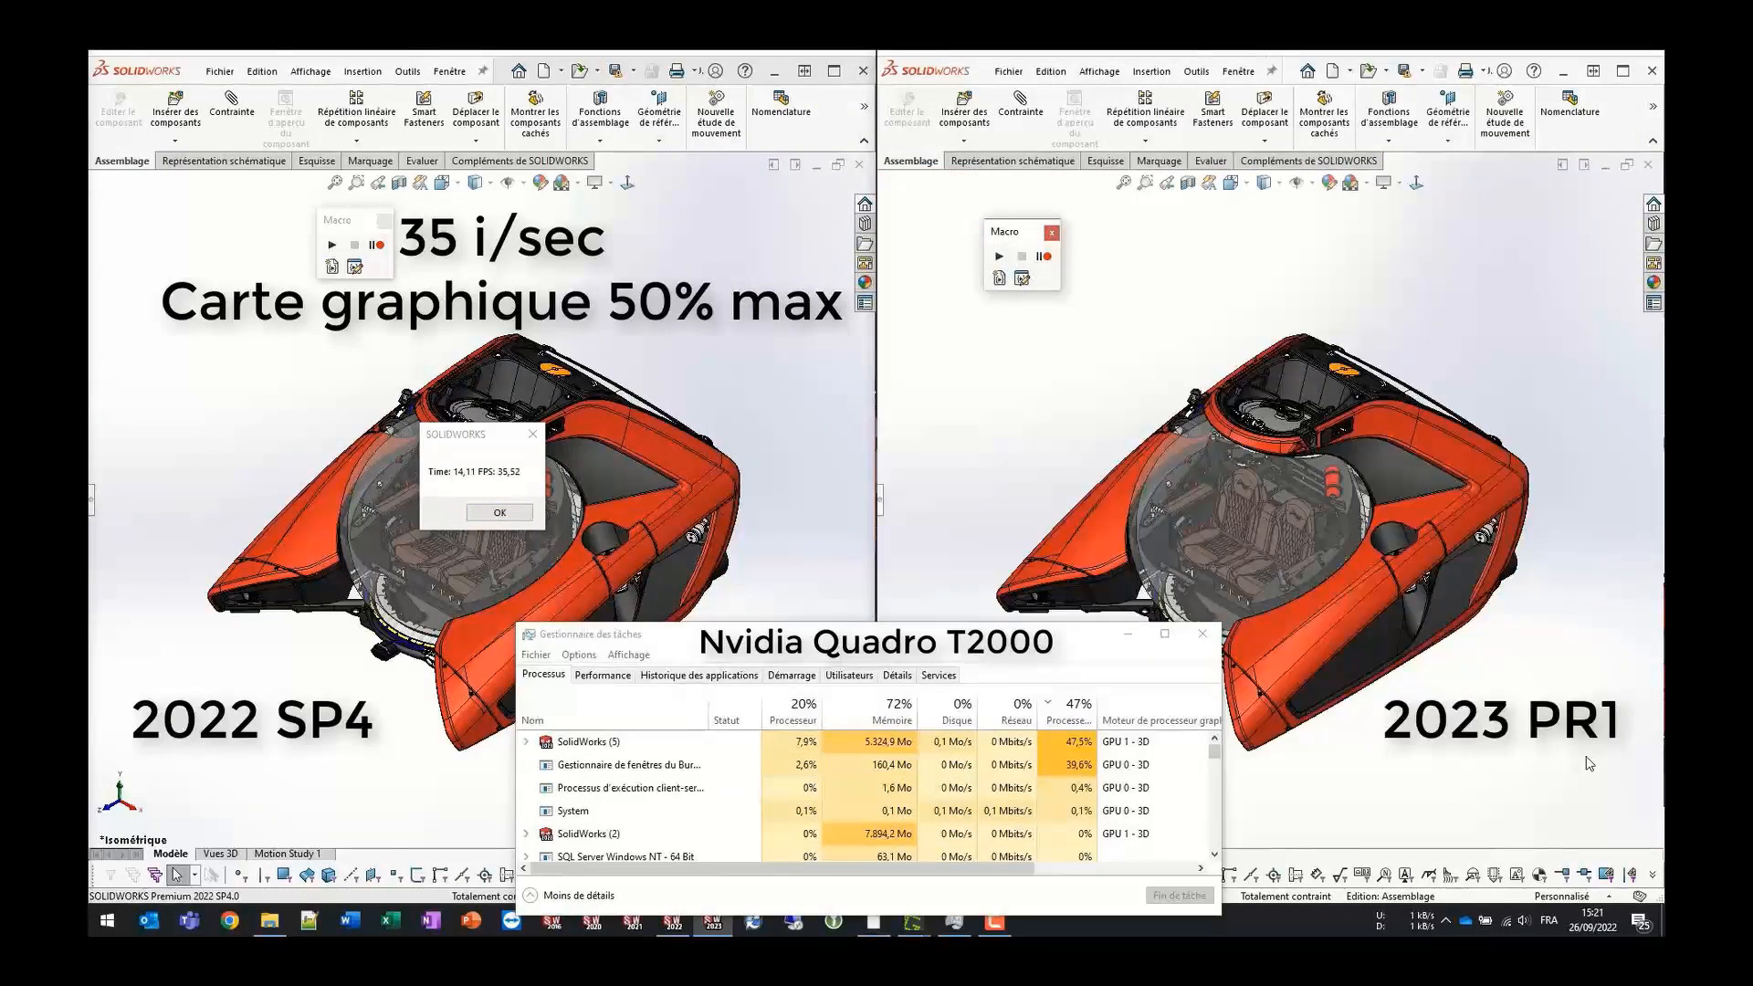